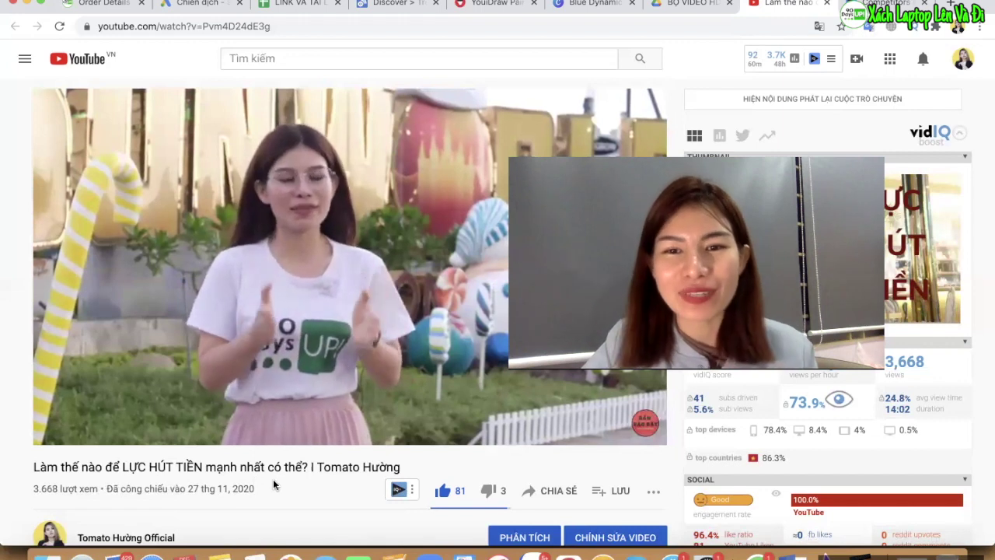
- Switch to Google Ads and create a Video campaign without goal guidance, keeping the custom video campaign subtype
mouse_move(269, 326)
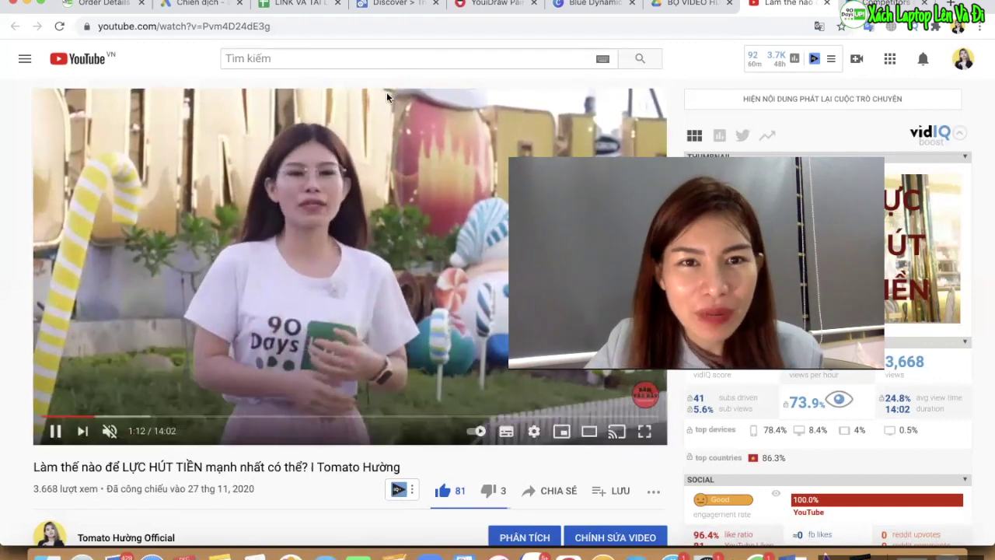
click(201, 3)
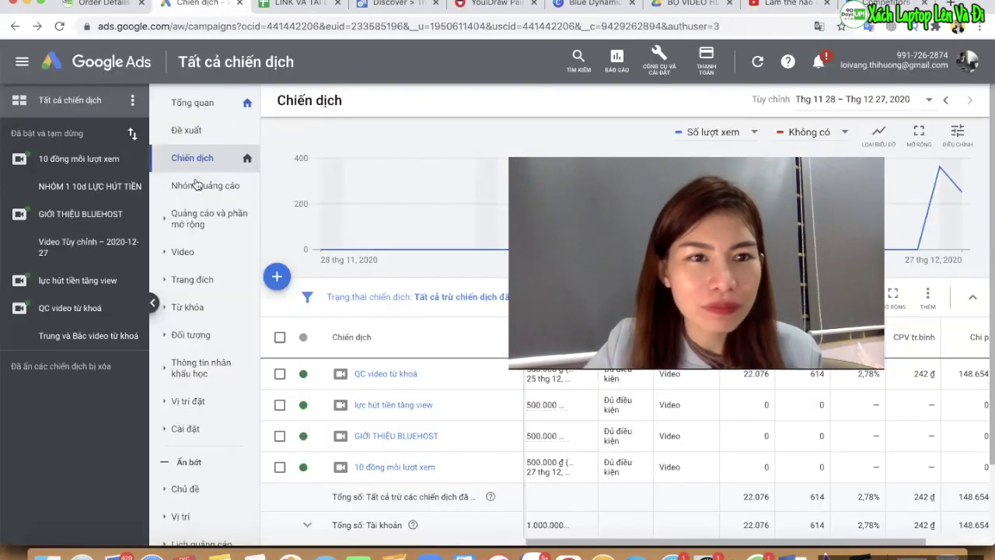
click(276, 277)
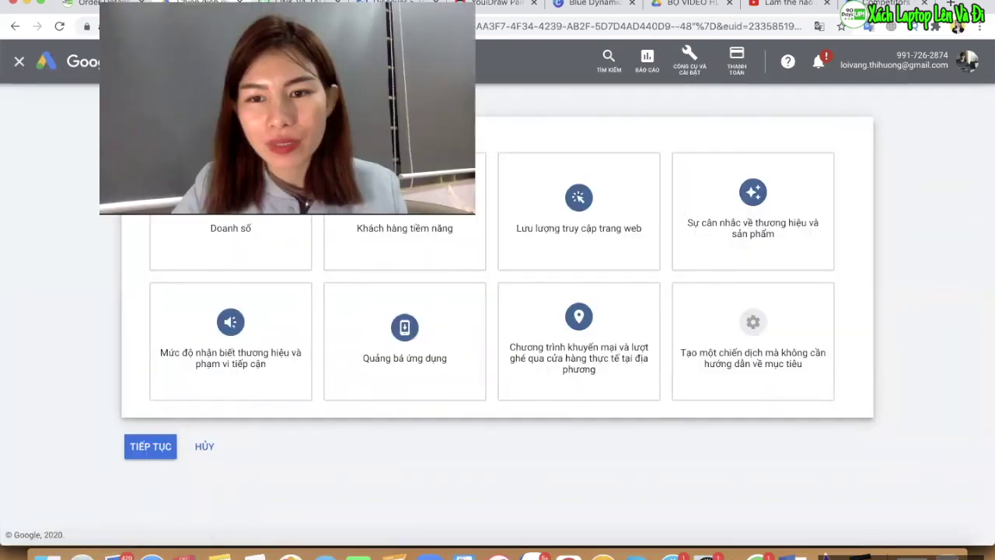
click(744, 368)
click(751, 233)
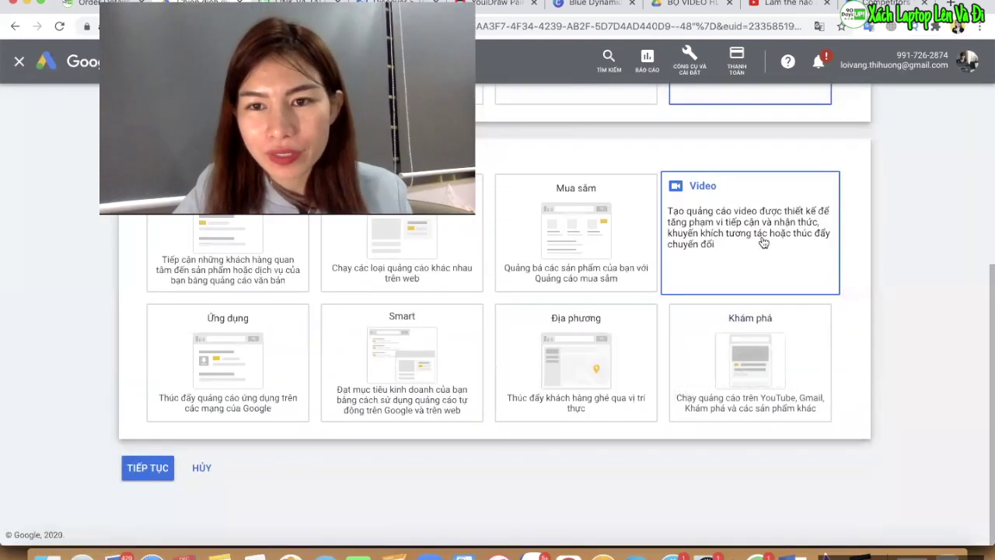
scroll(272, 472, down, 5)
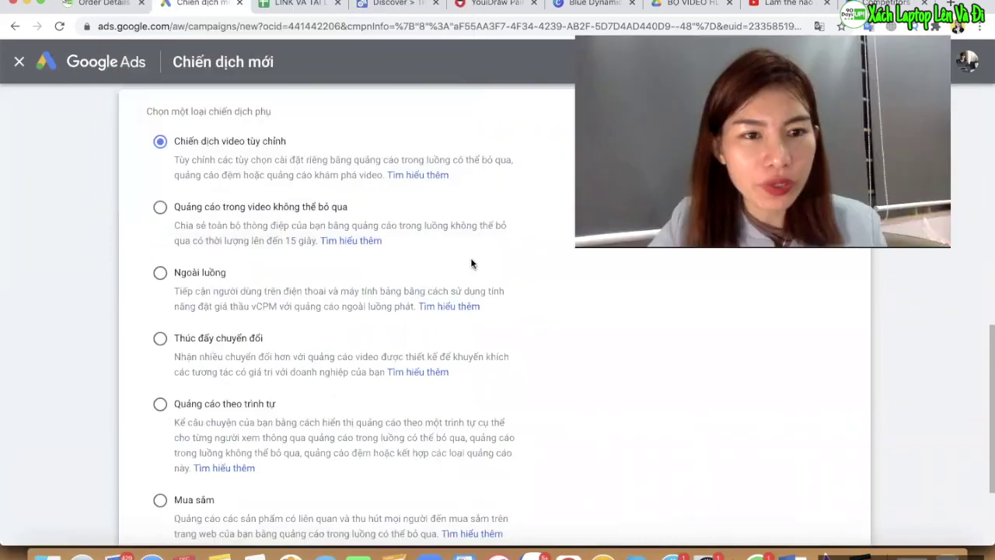
scroll(400, 287, down, 5)
click(147, 468)
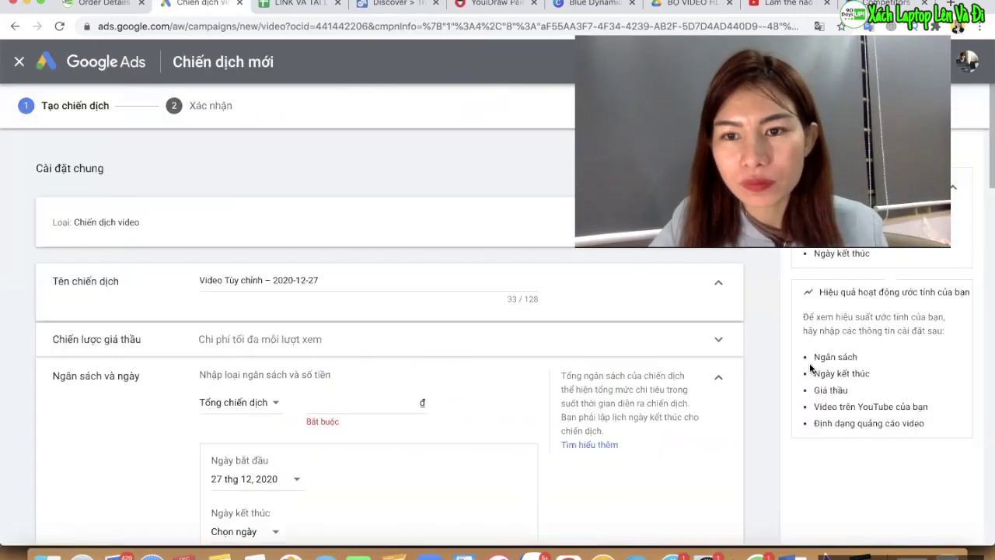
- Rename the campaign as "Theo video đối thủ NỘI DUNG tương tự"
drag(320, 280, 166, 280)
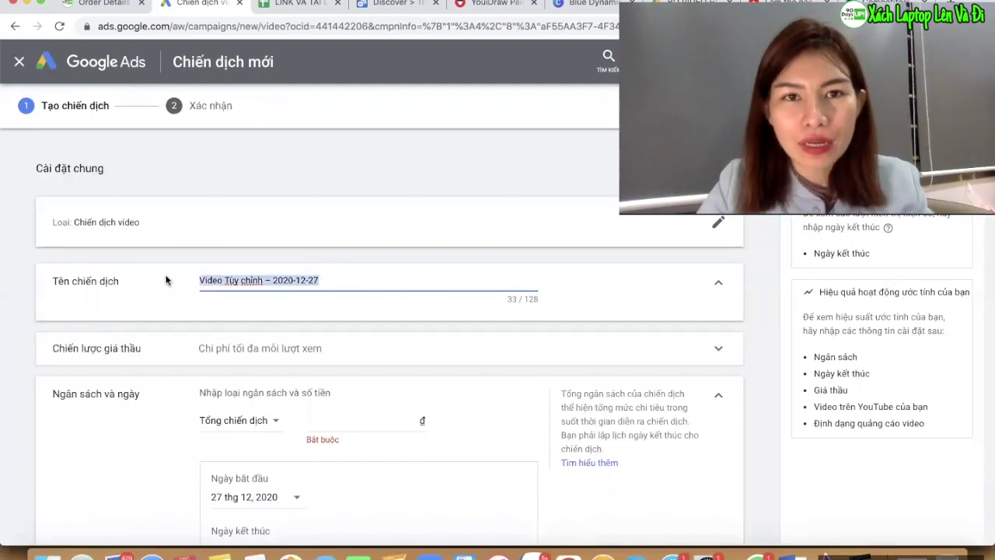
text(theo ý)
key(BackSpace)
key(BackSpace)
key(BackSpace)
key(BackSpace)
key(BackSpace)
key(BackSpace)
text(Theo vid)
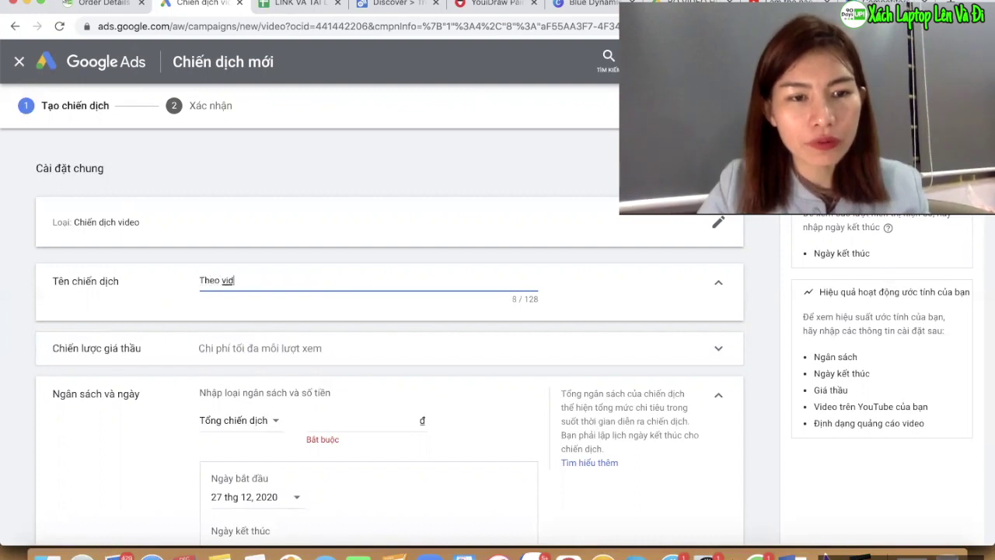
text(eo đối thủ)
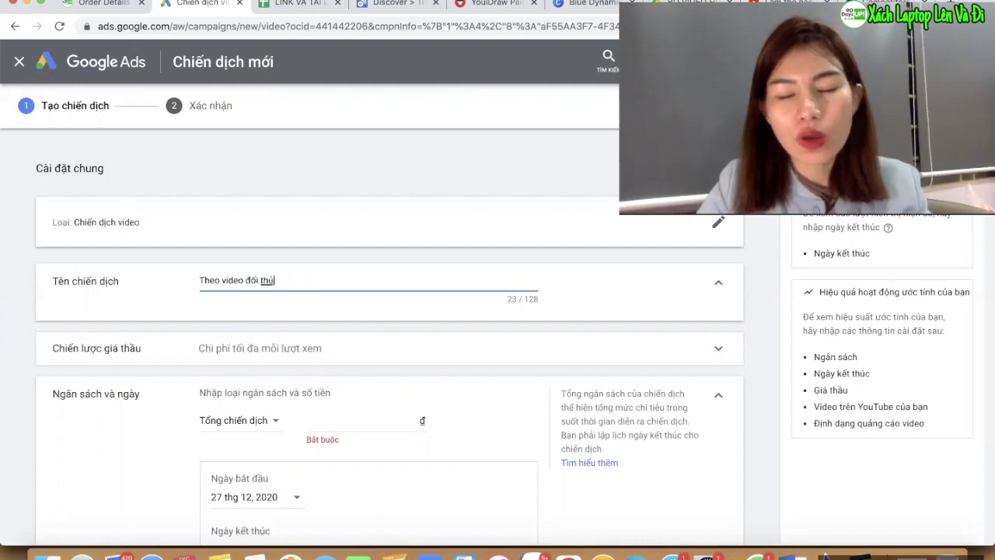
text( NỘI DUNG tương tự)
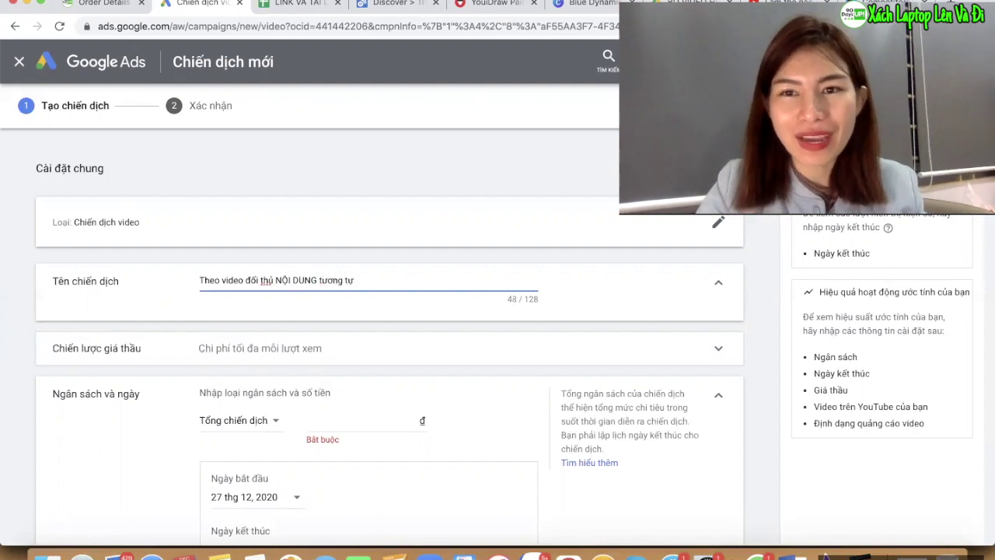
- Expand the bidding strategy settings and choose "Chi phí tối đa mỗi lượt xem" (maximum cost per view)
scroll(318, 397, down, 3)
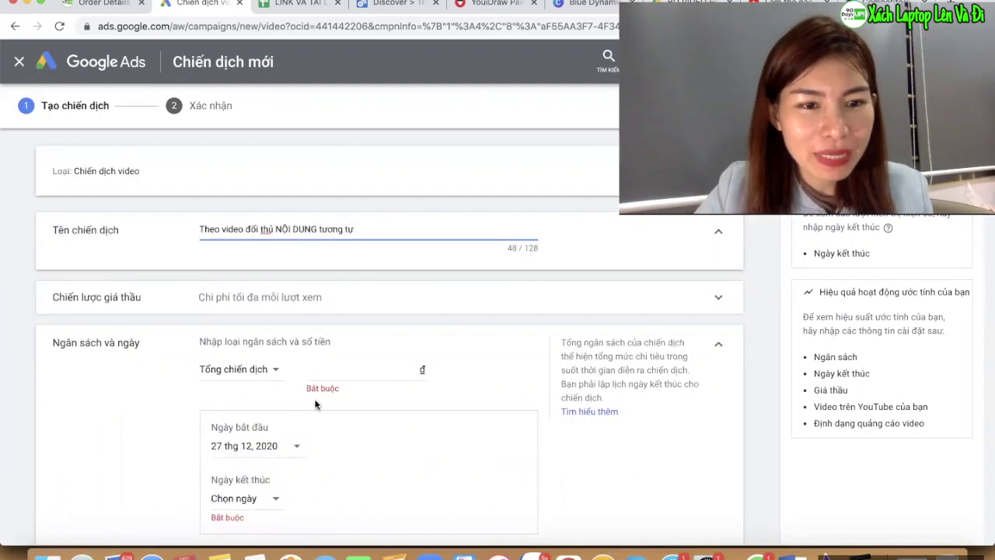
click(317, 266)
click(286, 286)
click(283, 294)
scroll(275, 389, down, 3)
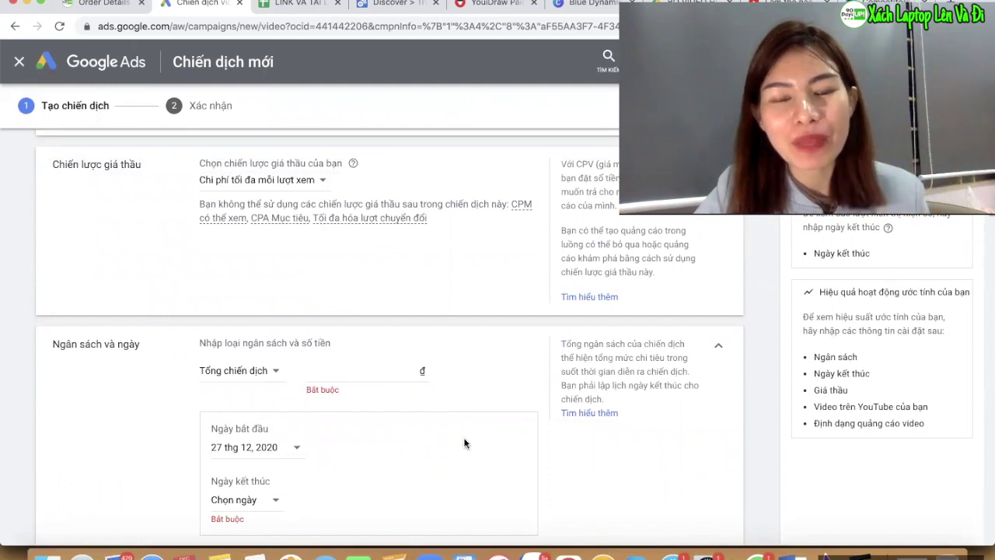
- Switch the campaign's budget type to "Hàng ngày" (daily)
scroll(289, 378, down, 1)
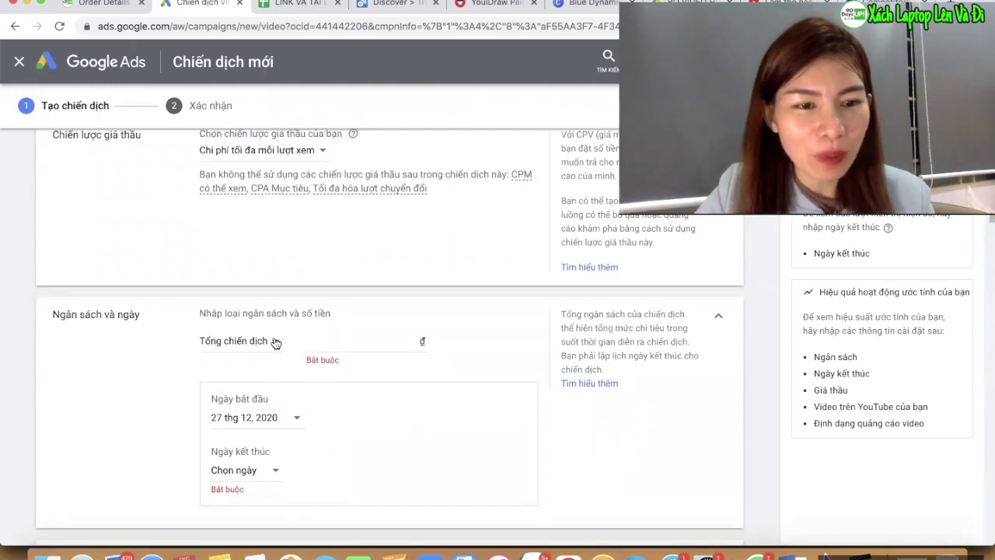
click(274, 343)
click(184, 351)
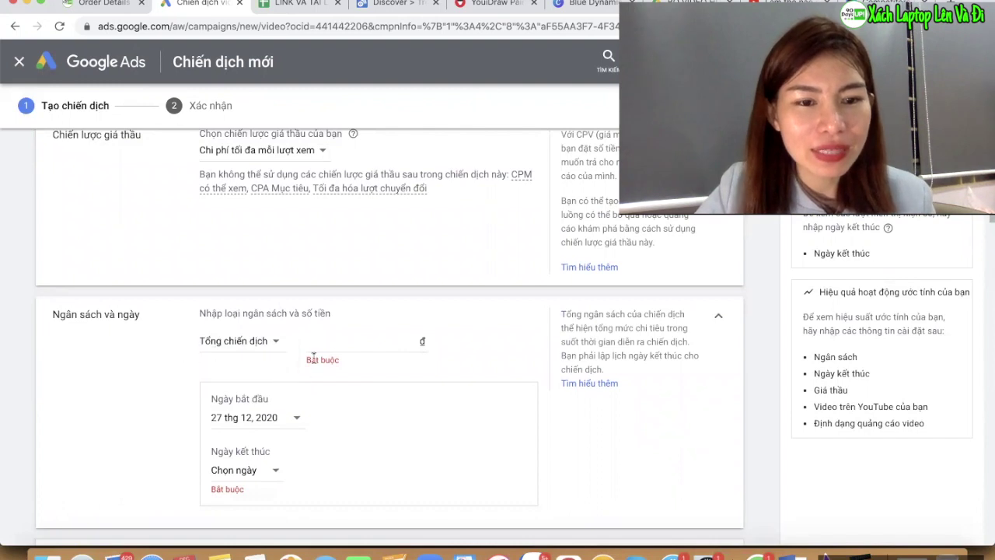
scroll(267, 347, down, 1)
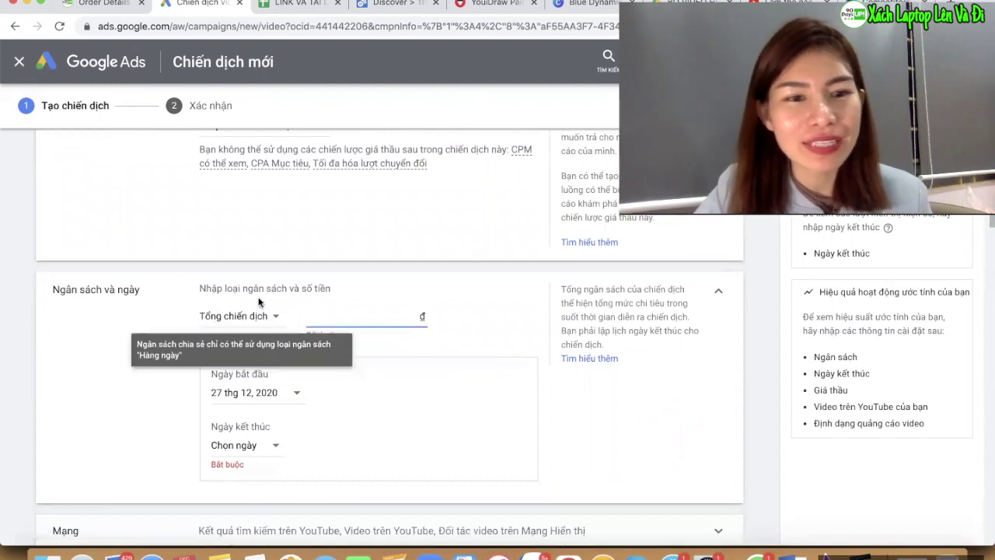
click(258, 319)
click(250, 340)
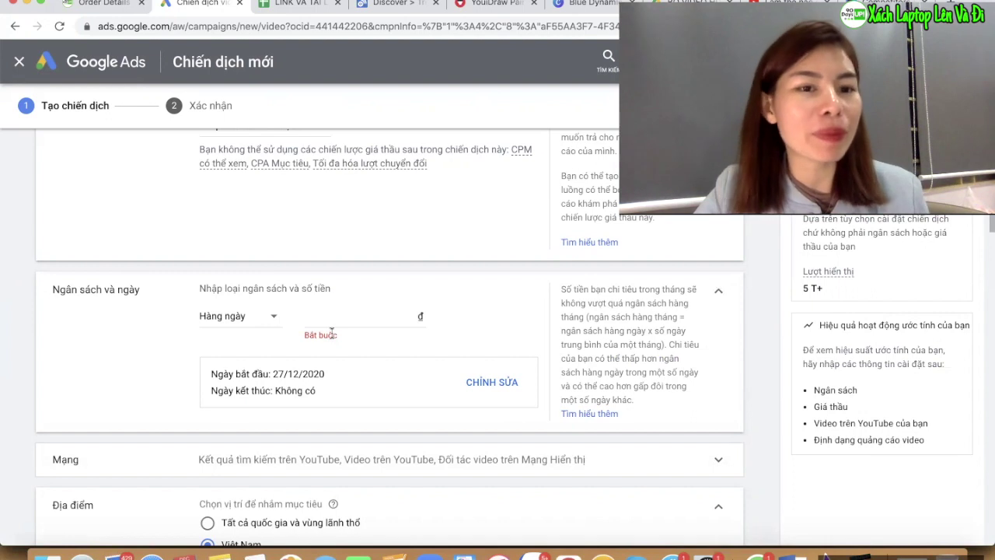
- Set the budget type to "Tổng chiến dịch" (campaign total) with an amount of 500.000 ₫
click(263, 317)
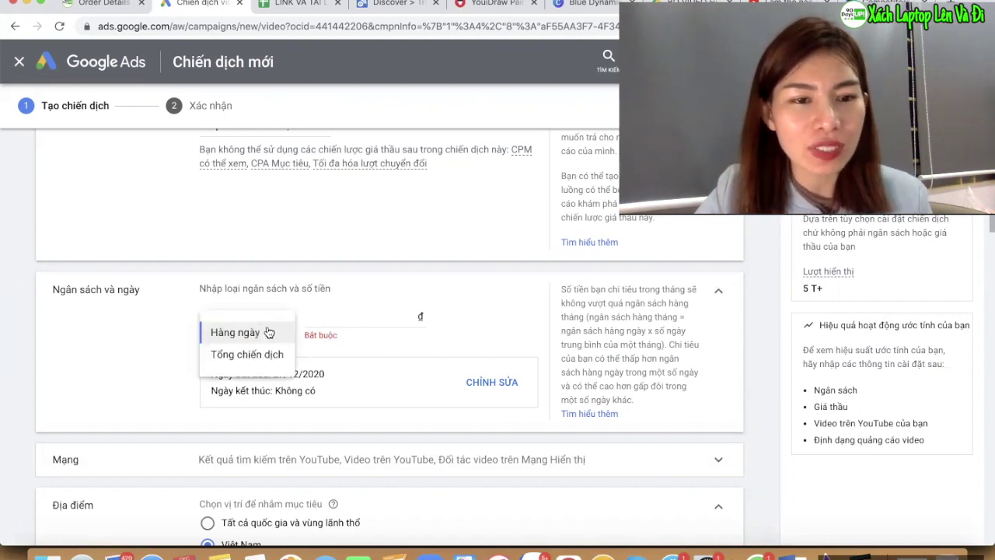
click(262, 354)
click(320, 315)
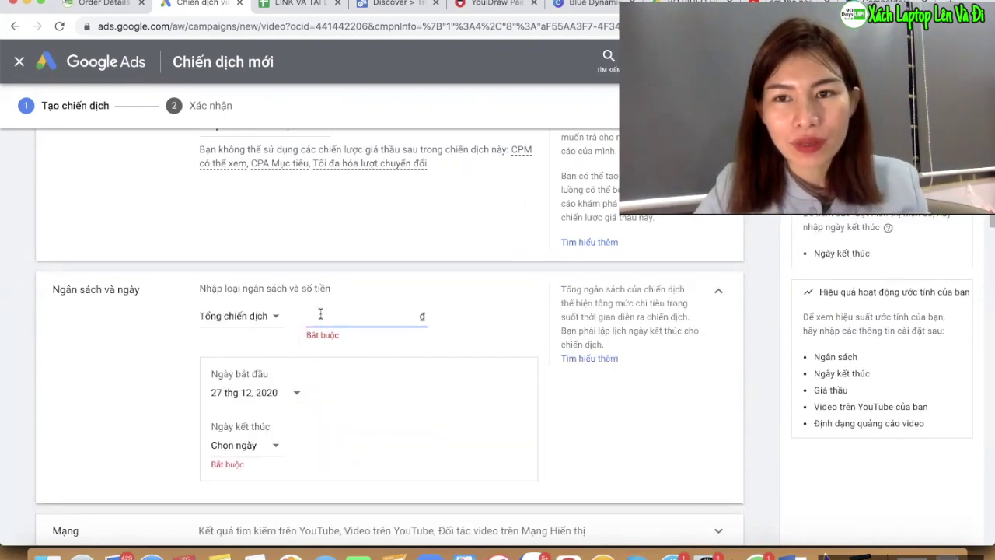
text(1)
text(00)
key(BackSpace)
key(BackSpace)
key(BackSpace)
text(5000)
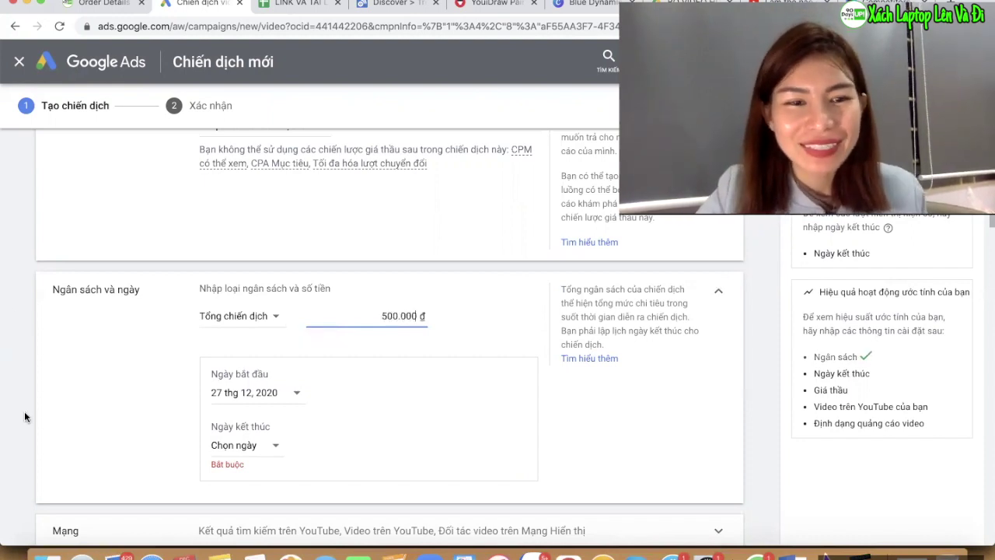
click(81, 386)
- Set the campaign's end date to 31 December 2020
scroll(81, 386, down, 3)
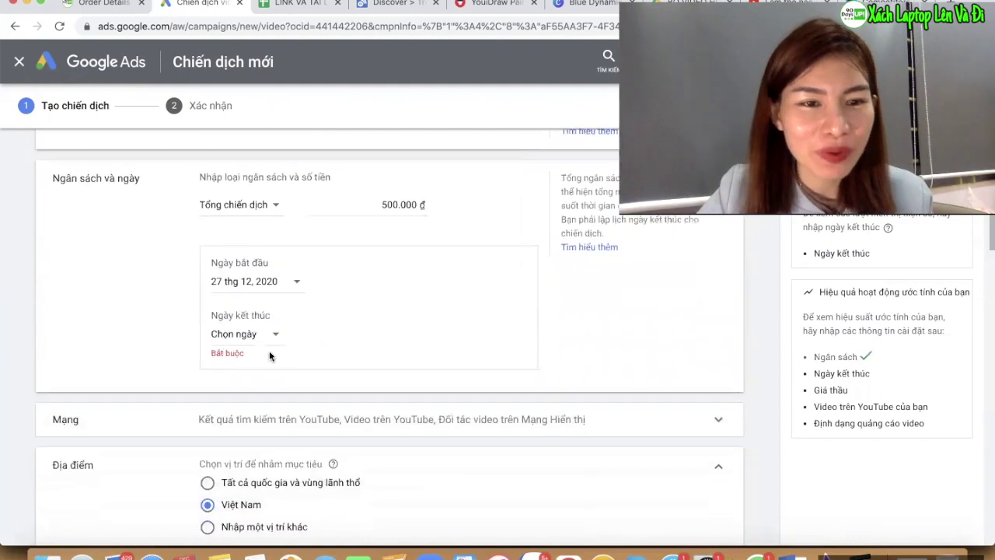
click(252, 336)
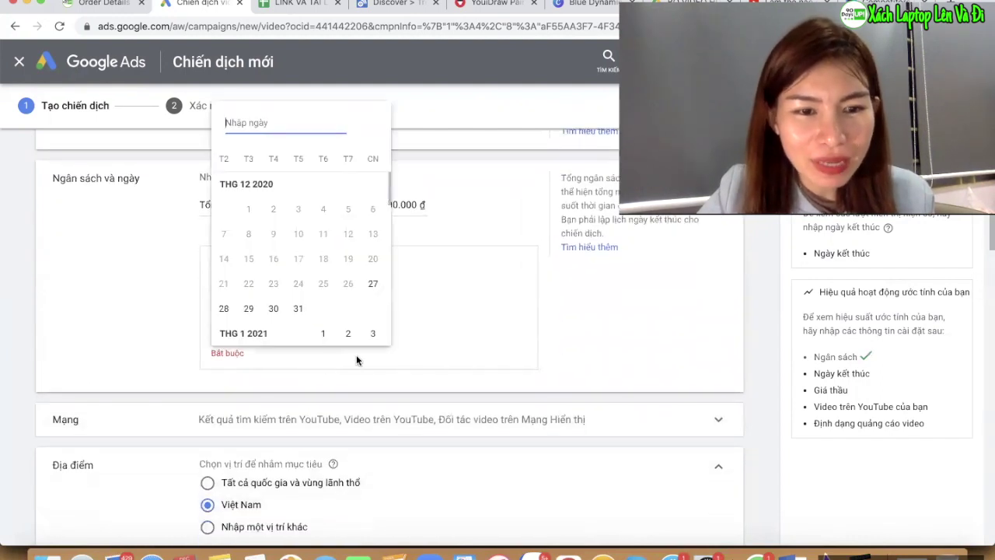
click(300, 317)
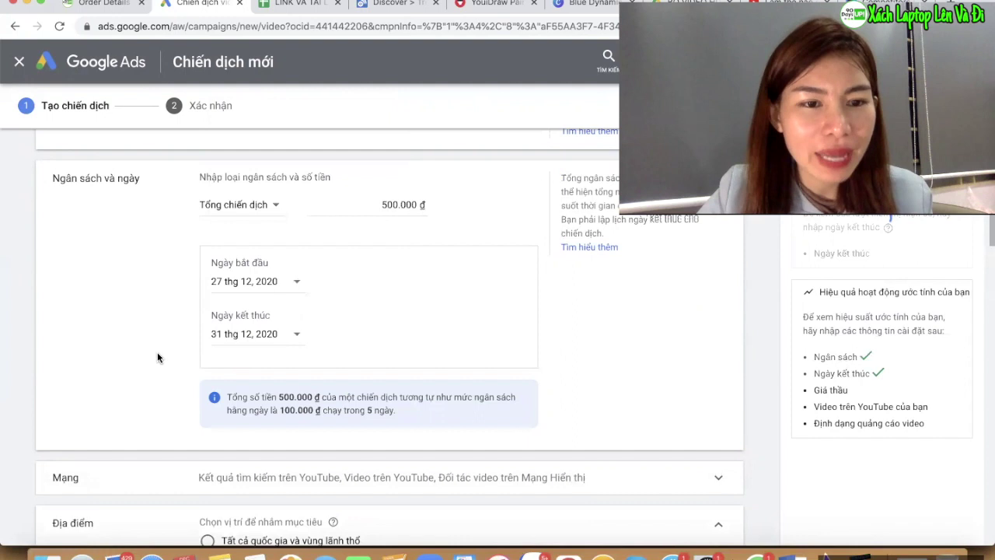
- Expand the network settings and exclude video partners on the Display Network ("Đối tác video trên Mạng Hiển thị")
scroll(179, 385, down, 3)
scroll(181, 392, down, 2)
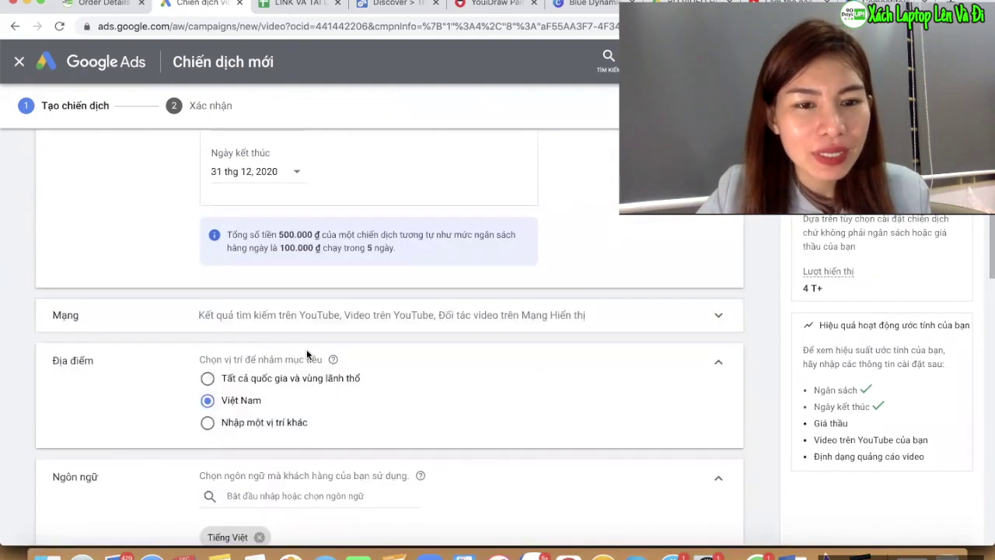
click(364, 315)
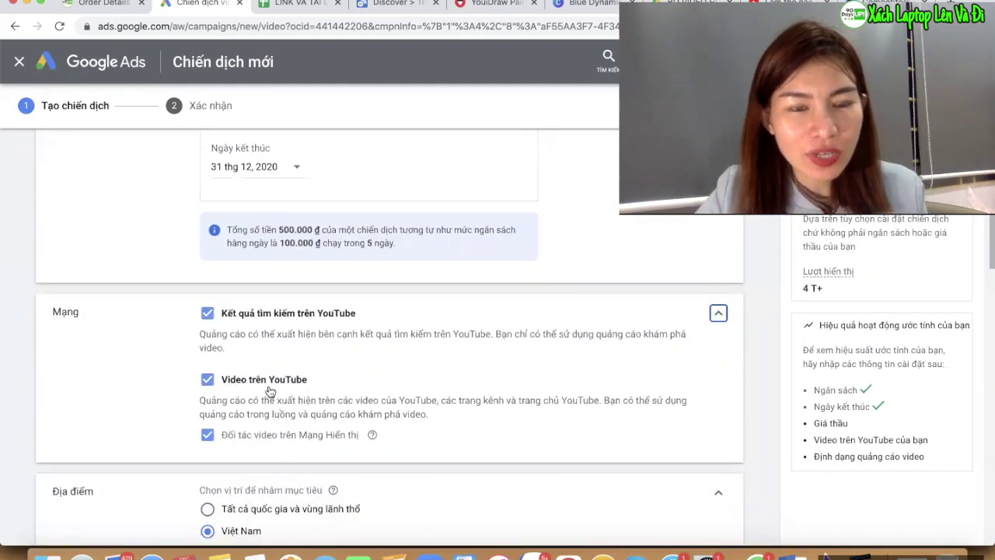
click(208, 436)
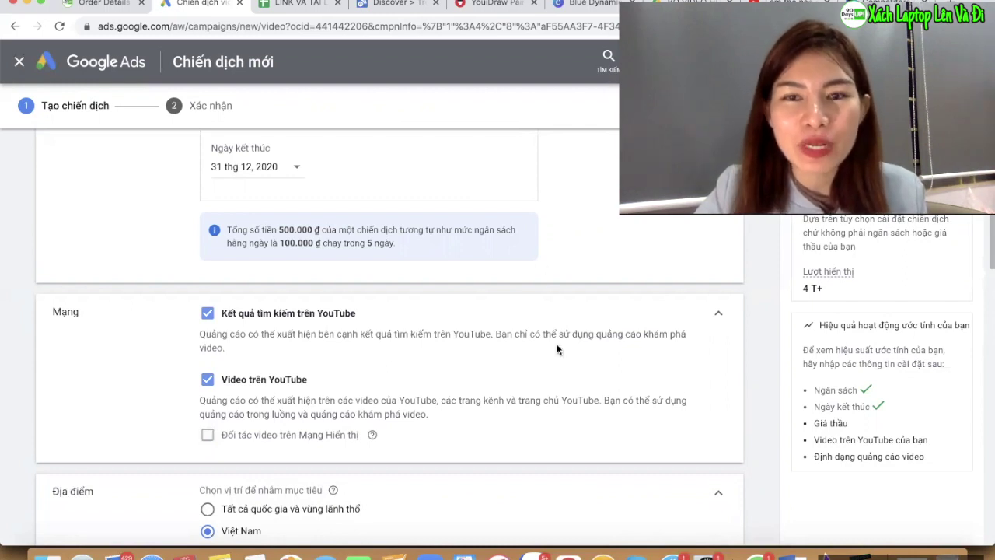
- Review the campaign's location and language targeting, including the list of available languages
scroll(556, 350, down, 1)
scroll(274, 382, down, 5)
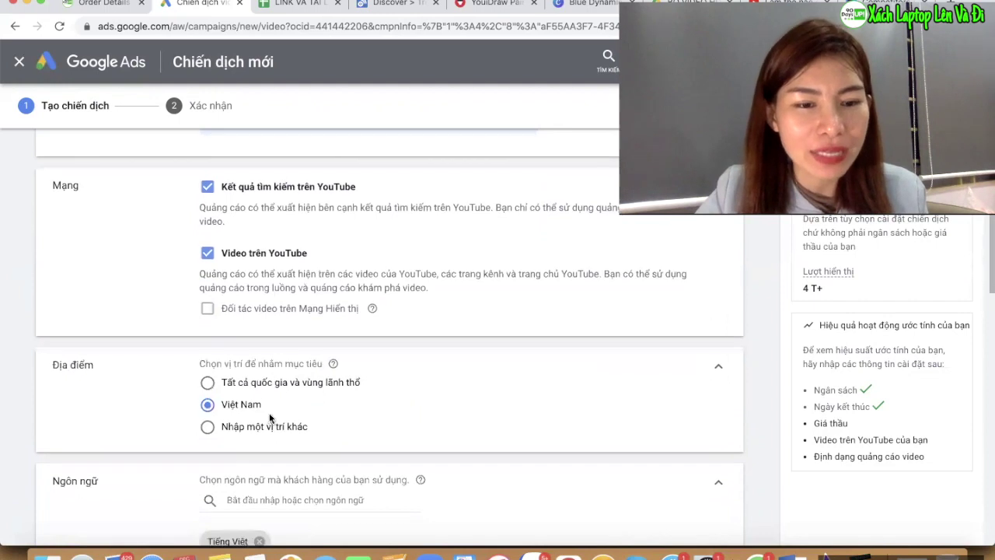
scroll(242, 387, down, 2)
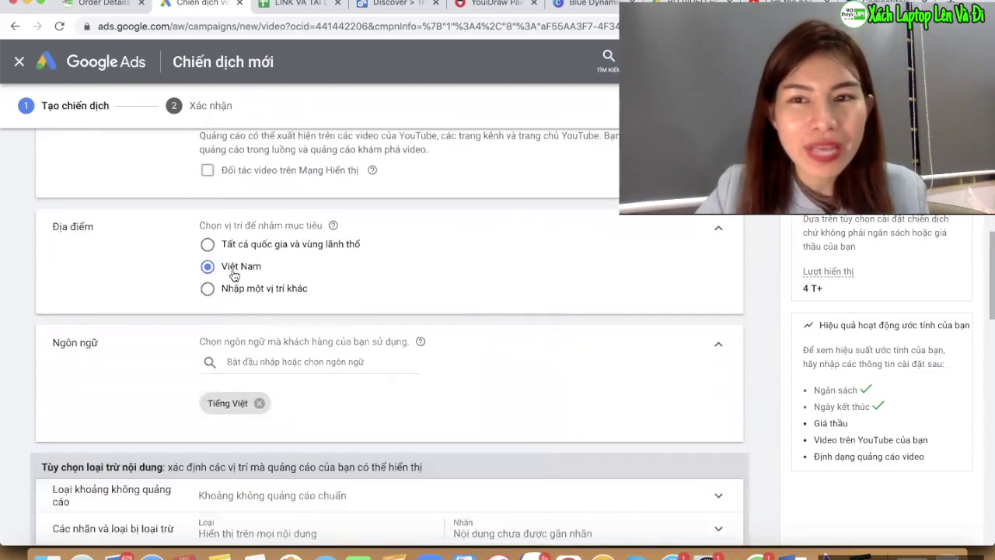
scroll(334, 324, down, 1)
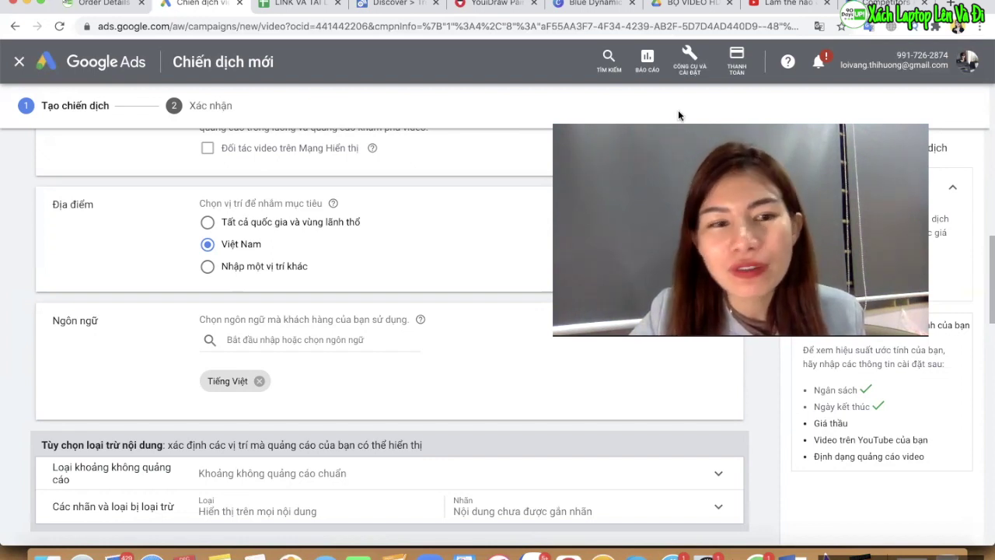
click(249, 342)
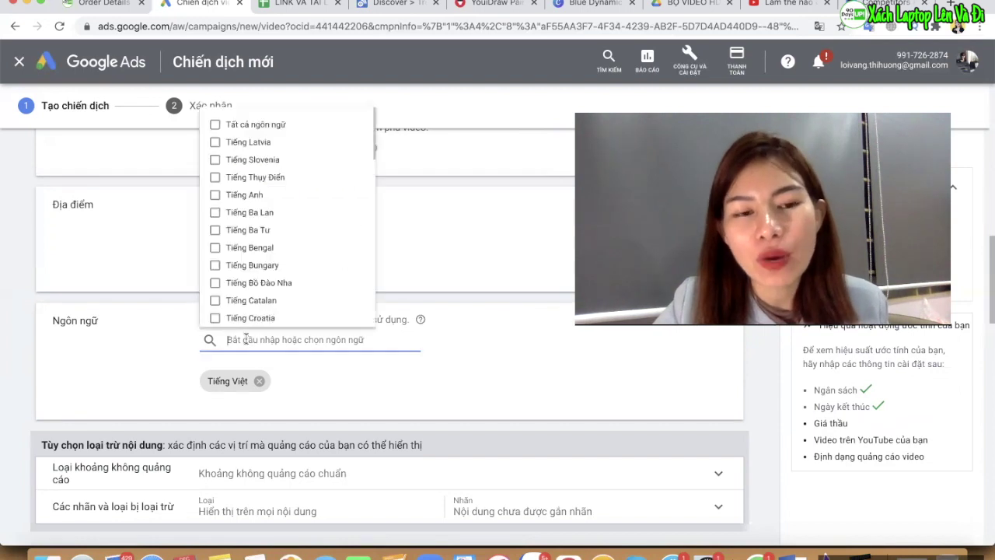
click(463, 373)
scroll(446, 379, down, 1)
scroll(446, 380, down, 1)
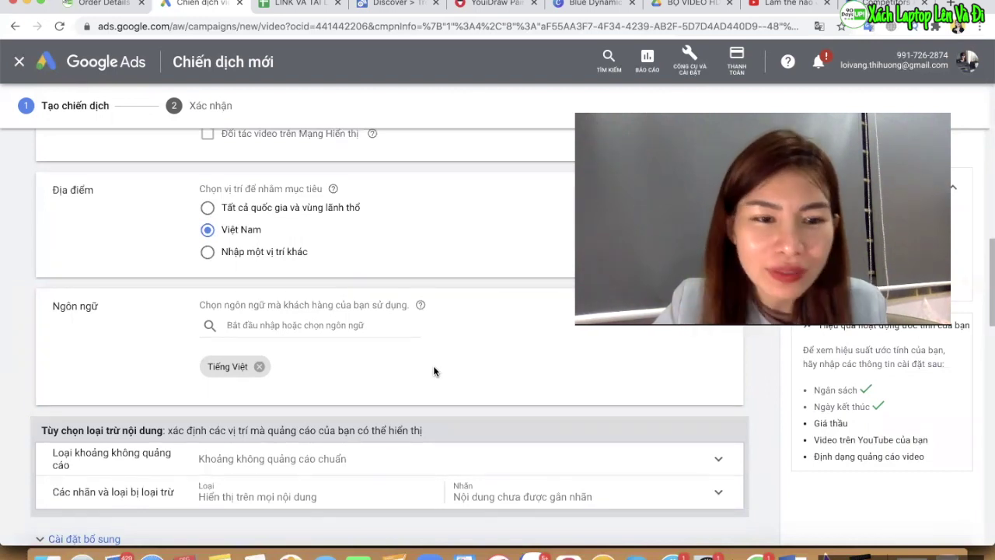
- Expand the inventory type settings under the content exclusions and examine the available options
scroll(317, 342, down, 3)
scroll(227, 386, down, 1)
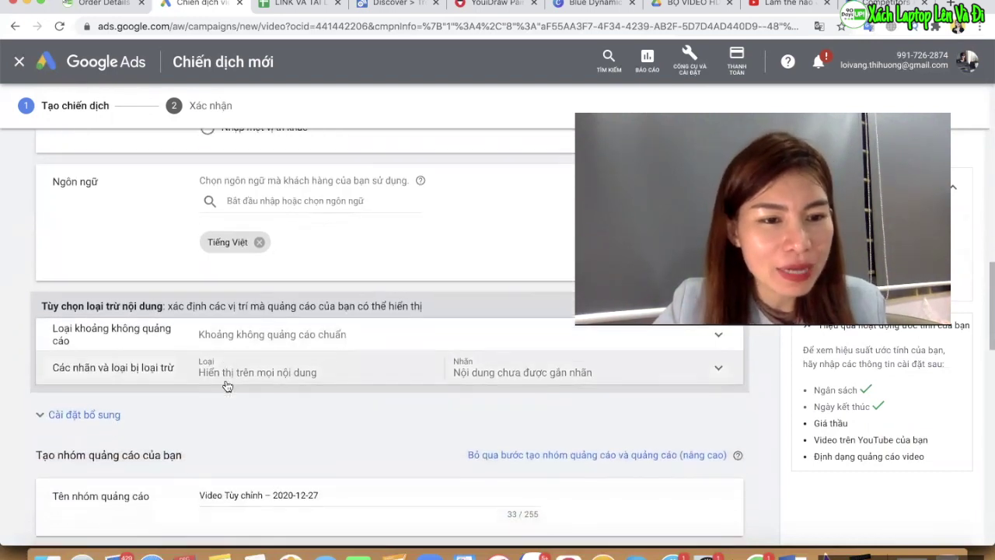
click(258, 339)
scroll(277, 358, down, 5)
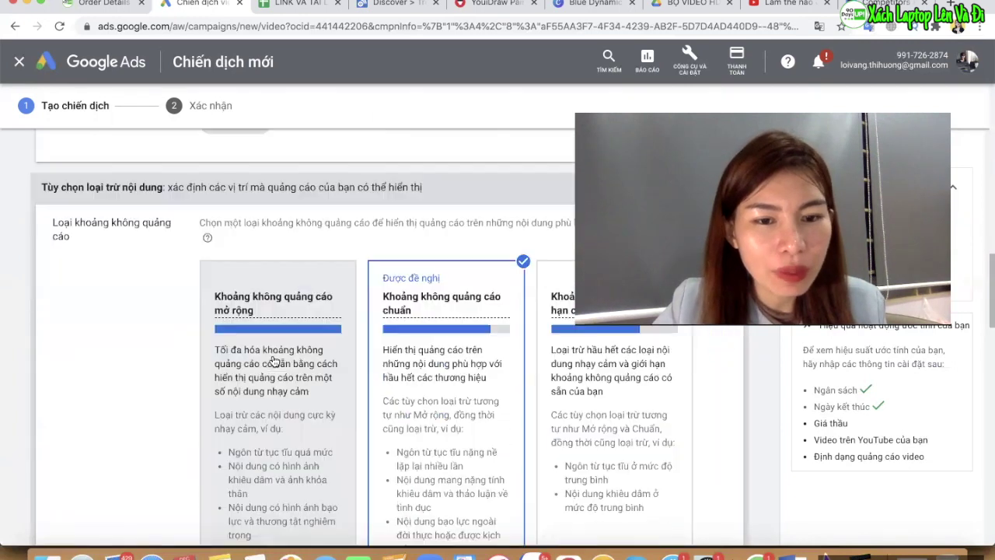
- Name the ad group "NHÓM 1"
scroll(256, 315, down, 1)
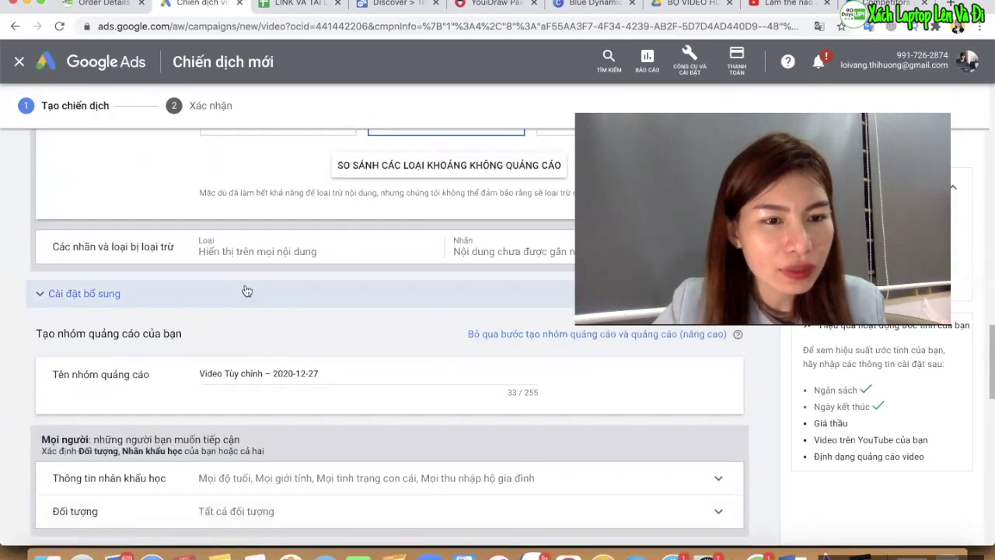
scroll(291, 288, down, 2)
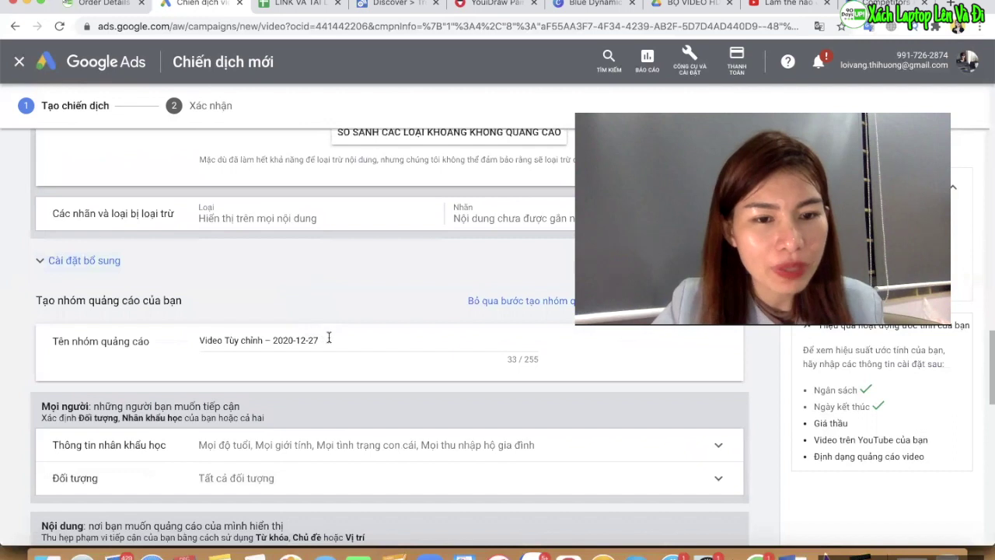
drag(326, 340, 169, 343)
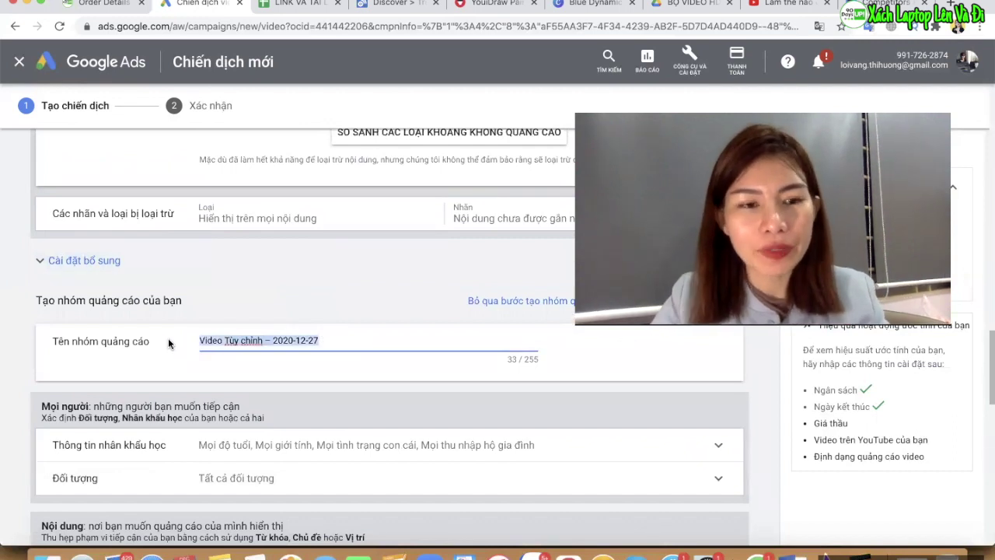
text(NHÓM 1)
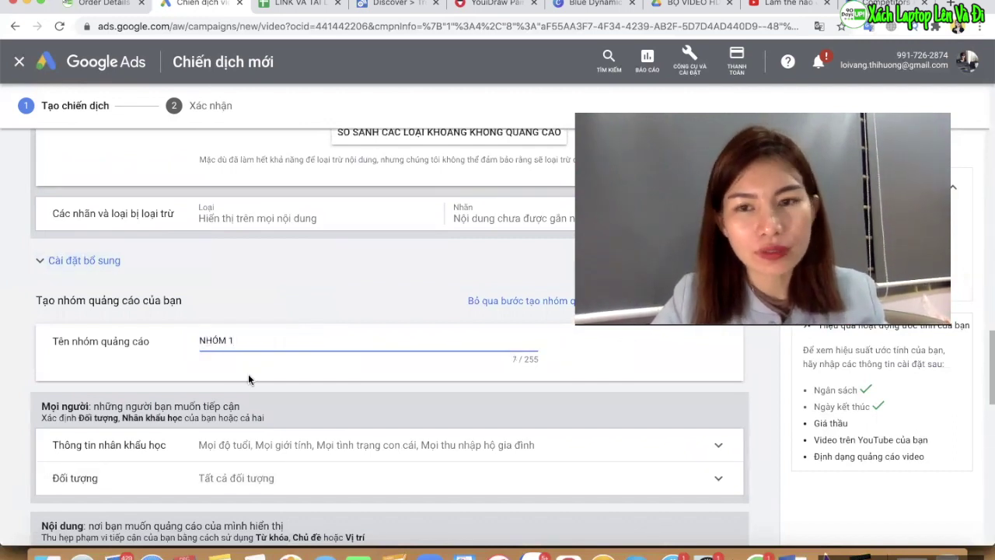
- Expand the ad group's demographics ("Thông tin nhân khẩu học") and exclude the 18 - 24 age range
scroll(248, 376, down, 4)
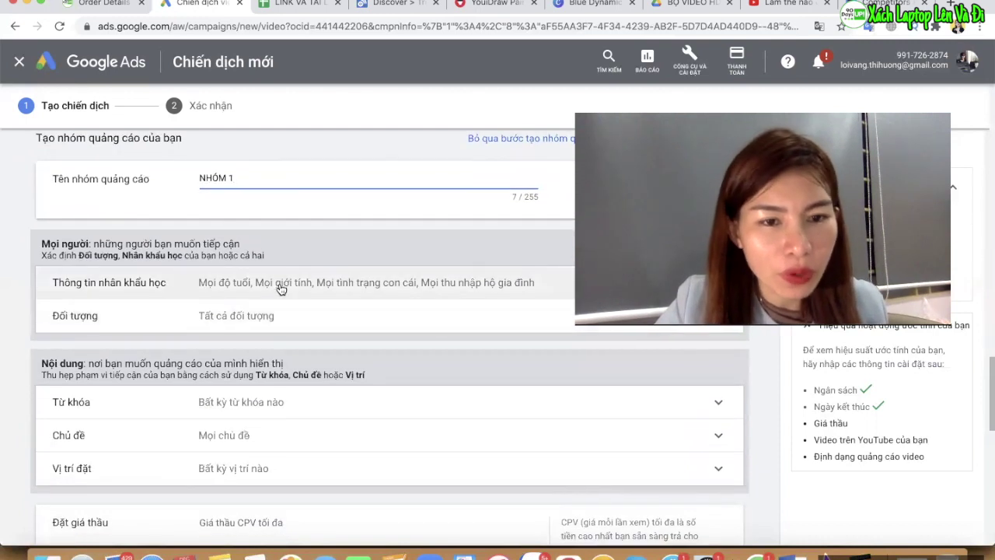
click(272, 284)
scroll(383, 428, down, 1)
click(243, 348)
scroll(280, 411, down, 2)
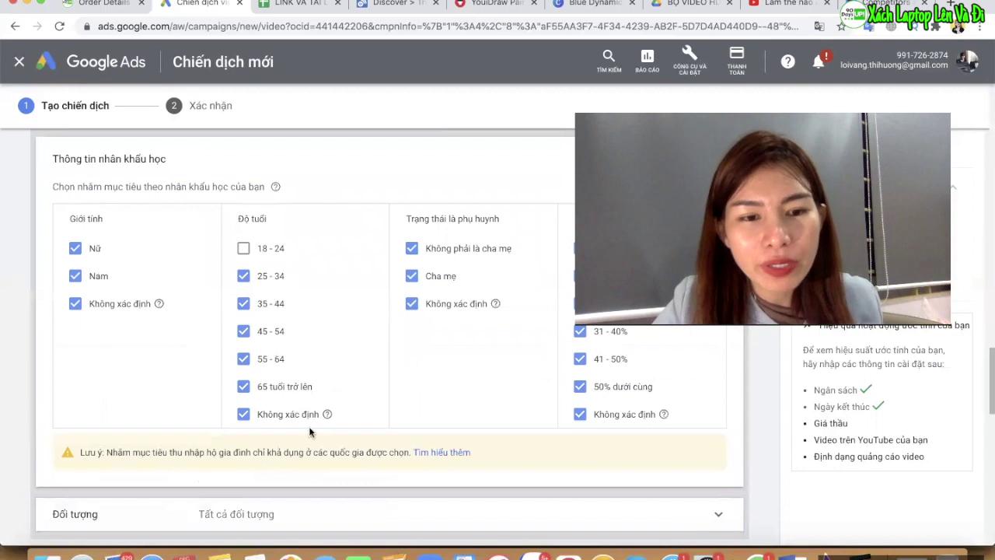
scroll(455, 400, down, 1)
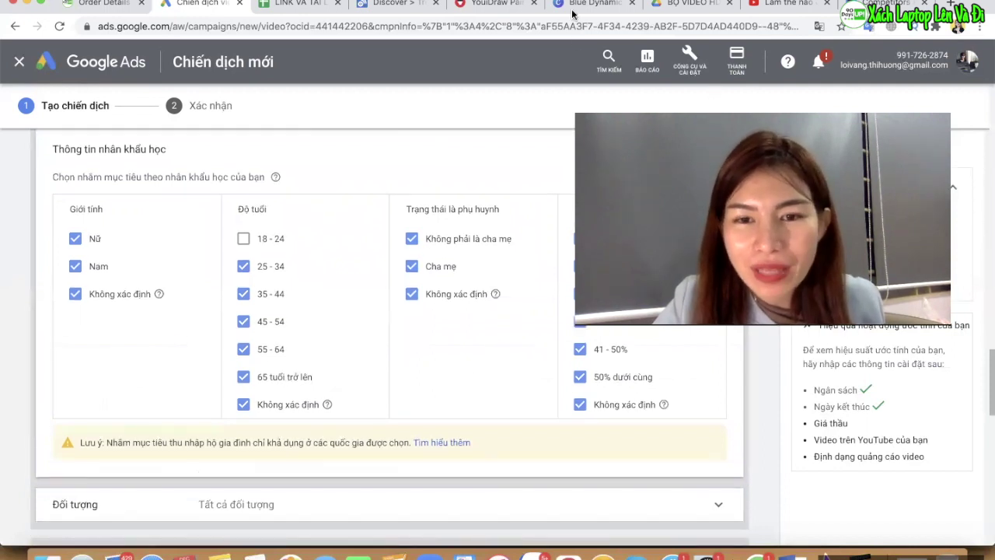
- Exclude the lowest household income tier ("50% dưới cùng") from the demographic targeting
scroll(615, 385, up, 1)
scroll(614, 387, up, 1)
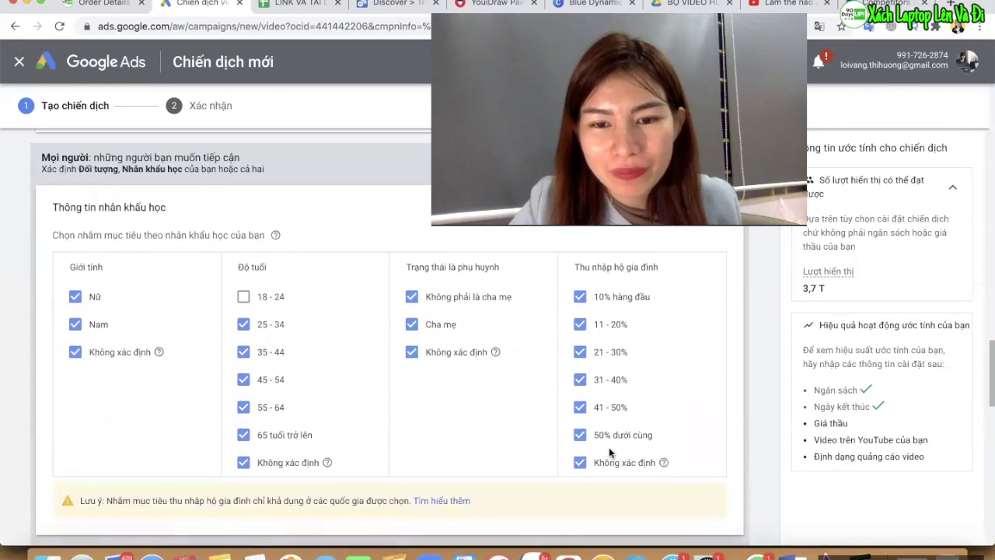
click(584, 436)
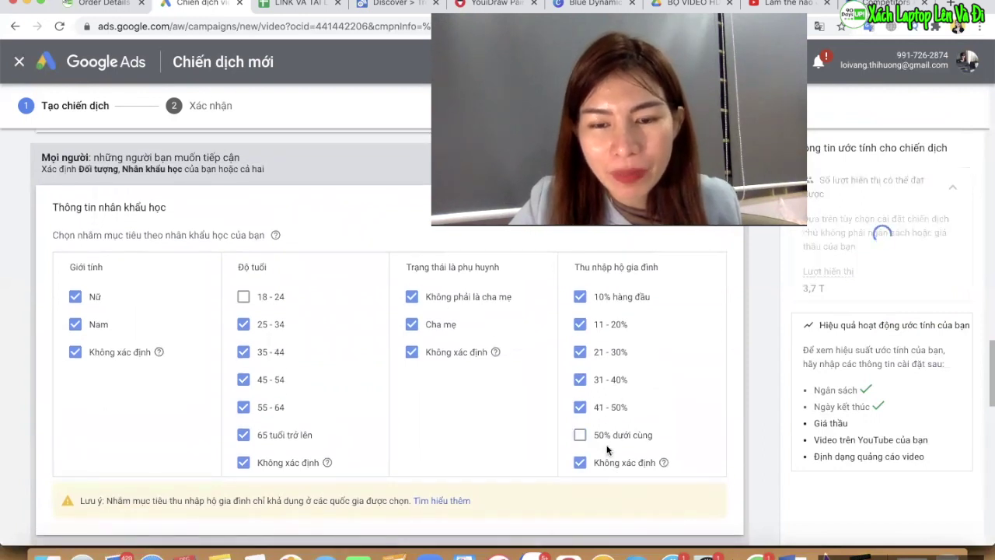
scroll(598, 420, down, 1)
scroll(598, 419, down, 1)
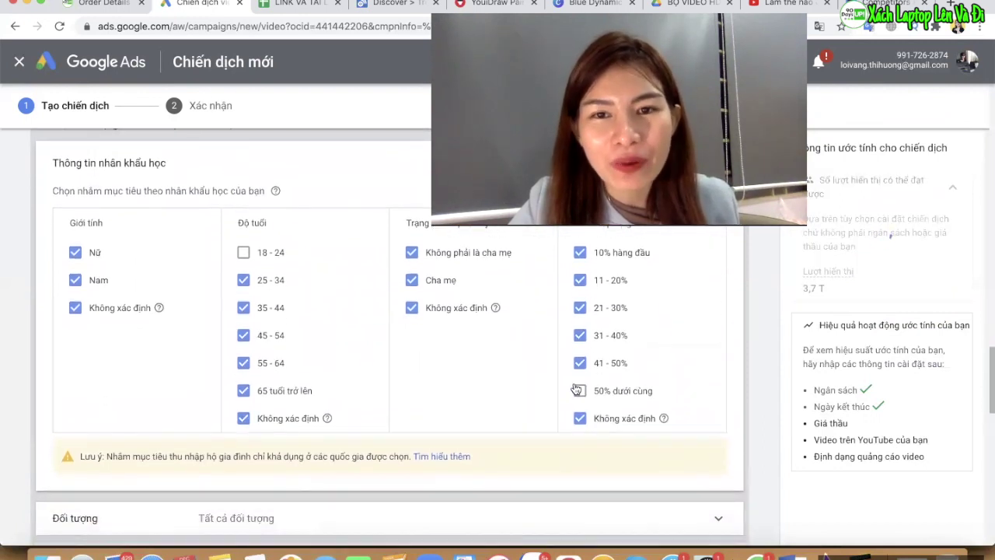
scroll(598, 416, down, 3)
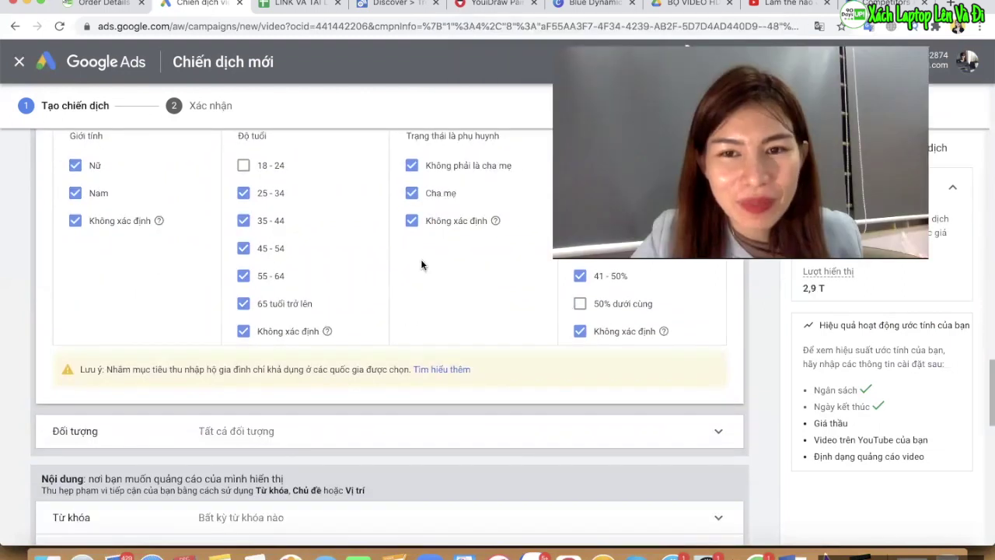
scroll(421, 260, down, 3)
scroll(421, 262, down, 2)
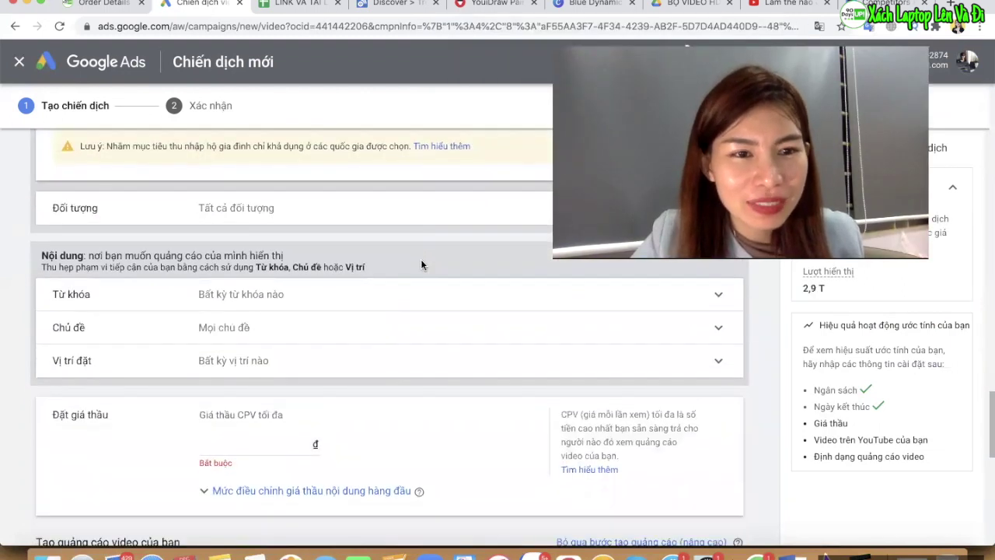
scroll(389, 256, up, 4)
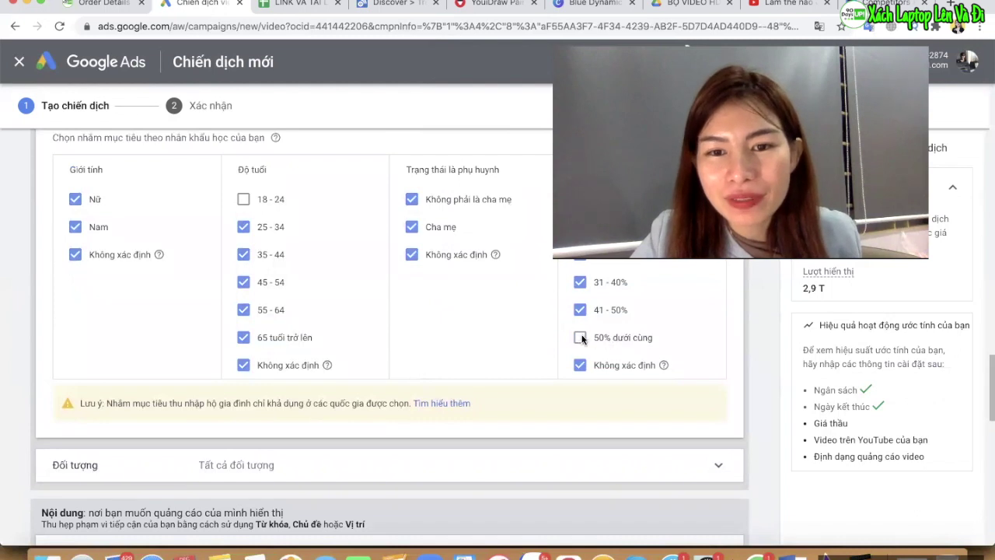
- Expand the audience targeting ("Đối tượng") and look through the suggested audience segments
scroll(576, 366, down, 5)
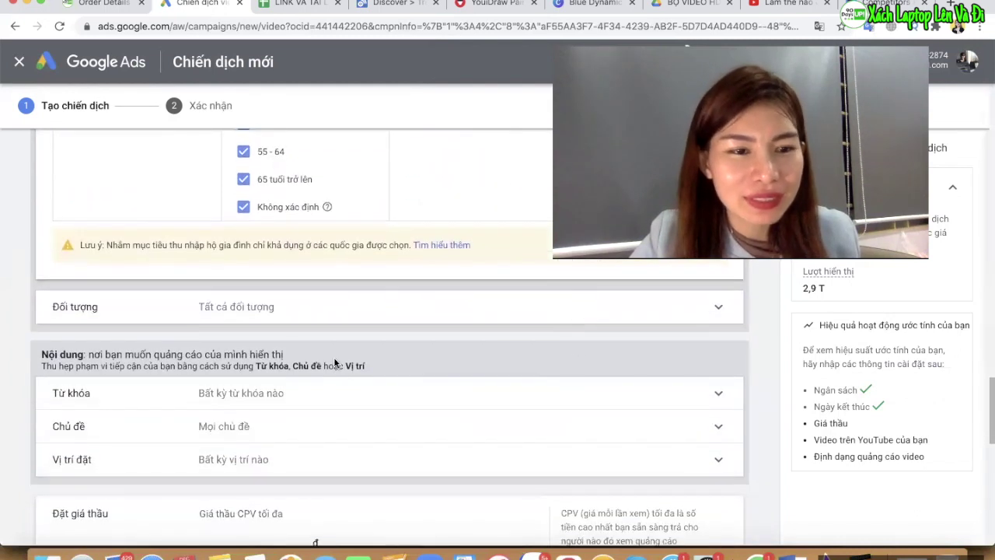
click(272, 322)
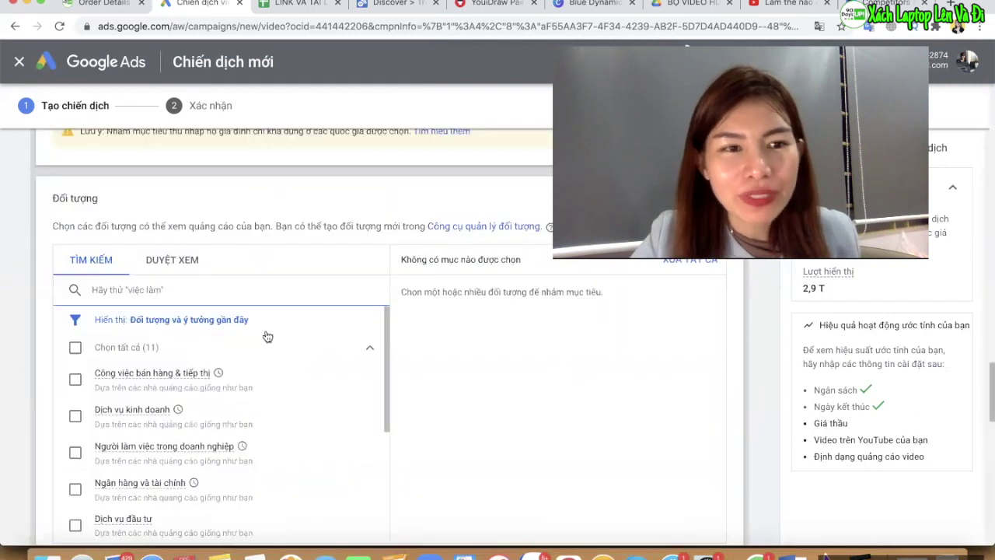
scroll(267, 336, up, 10)
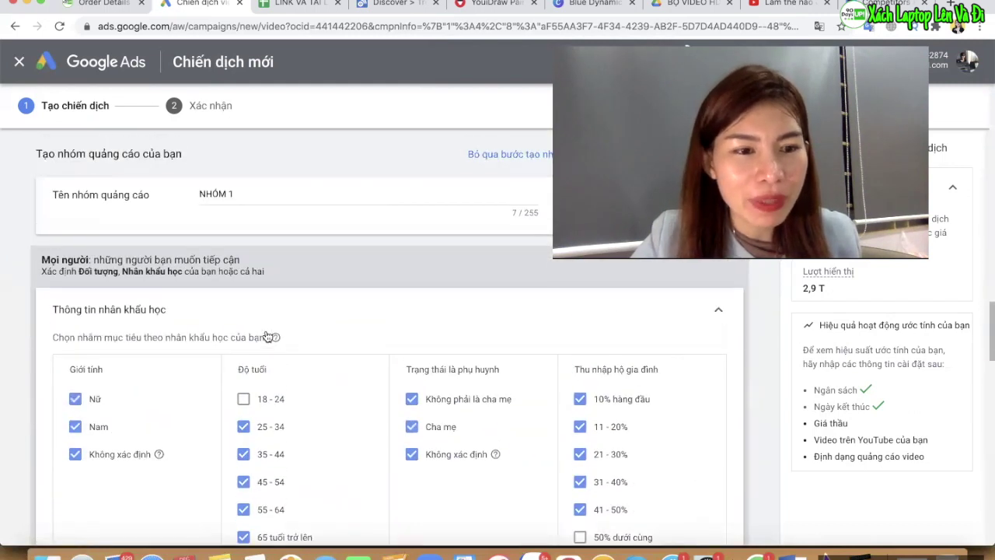
scroll(267, 336, down, 10)
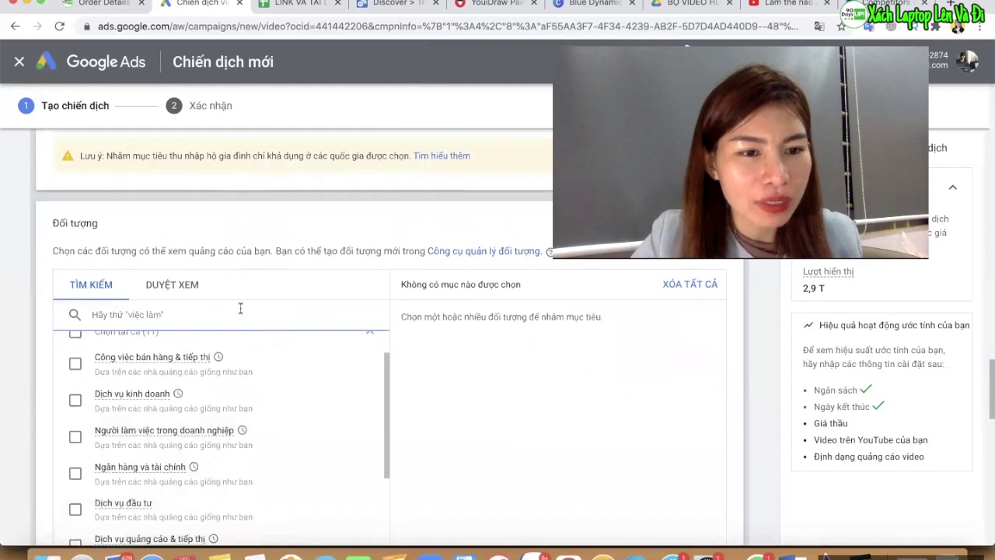
scroll(232, 277, down, 10)
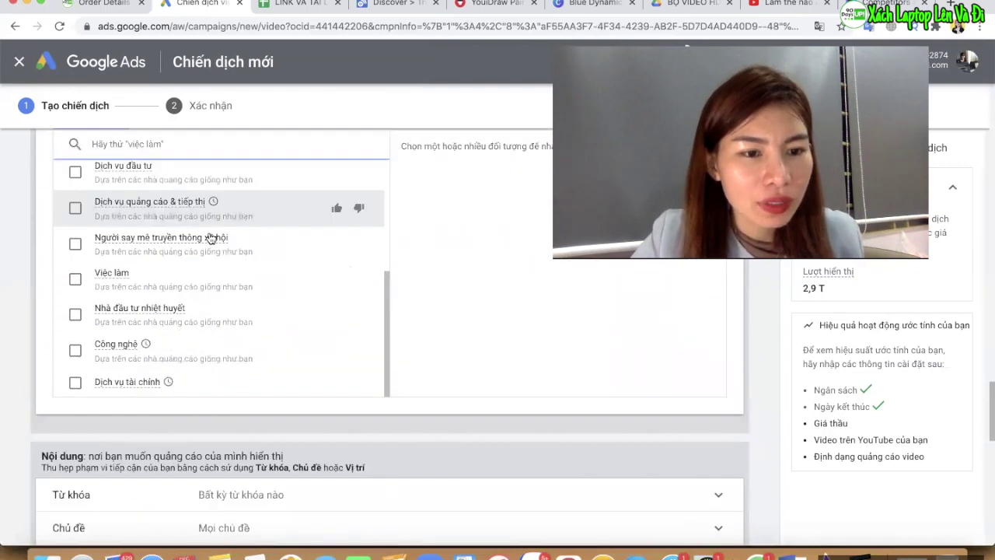
scroll(250, 374, down, 2)
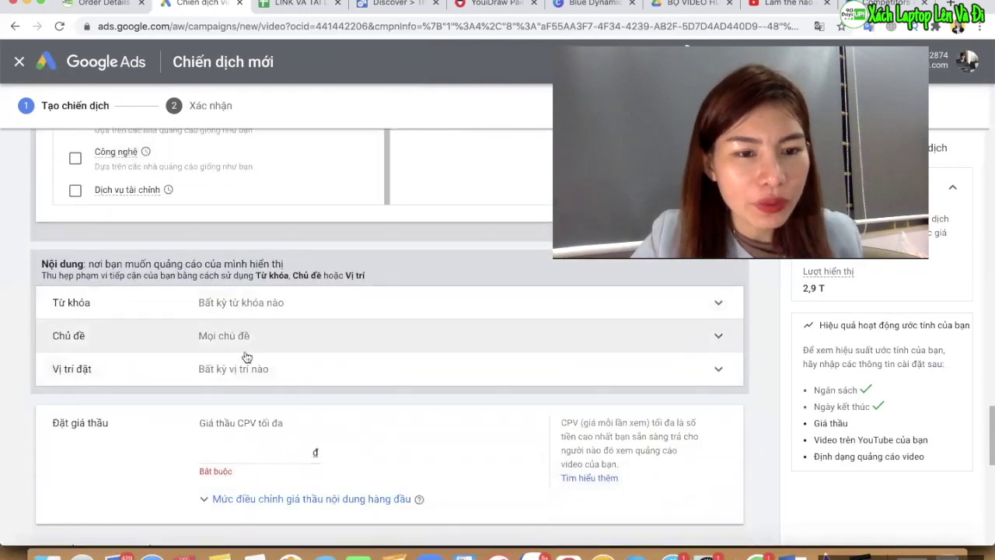
- Expand the placement ("Vị trí đặt") and keyword ("Từ khóa") targeting sections and examine the options each one offers
click(247, 377)
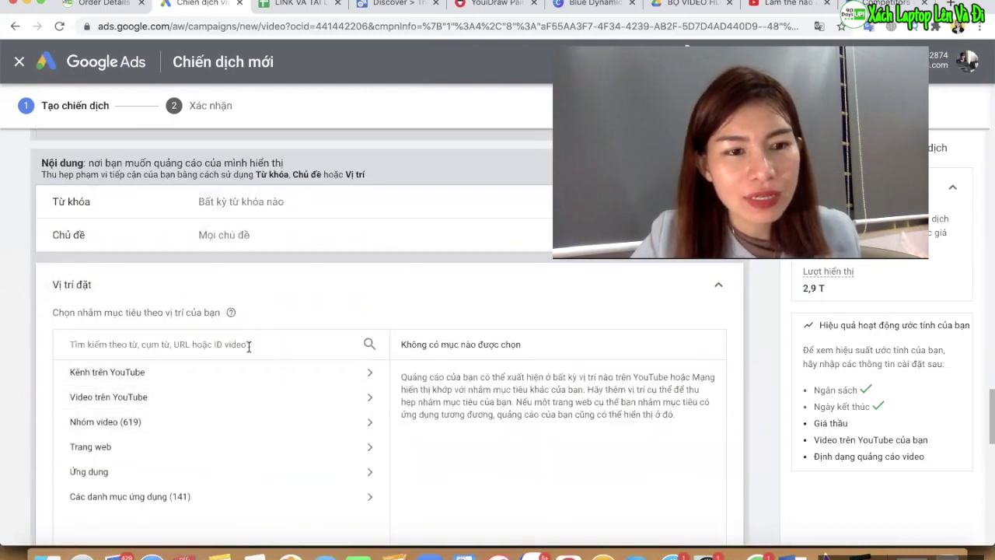
click(248, 346)
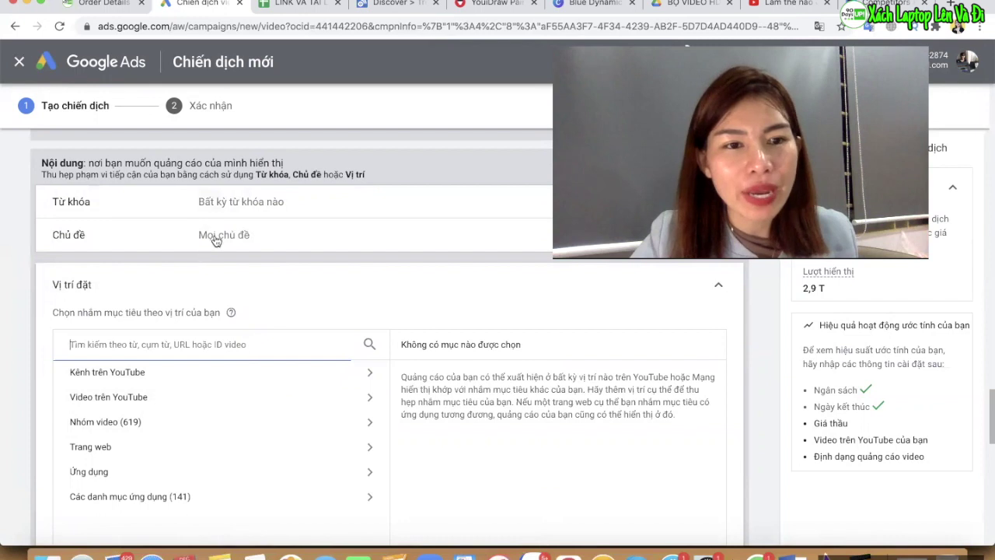
click(239, 211)
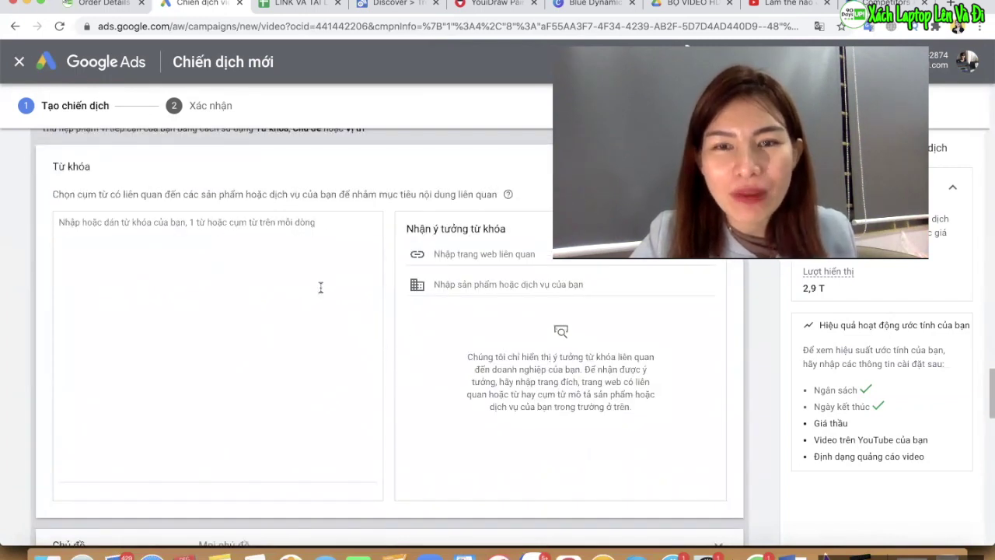
scroll(304, 270, down, 3)
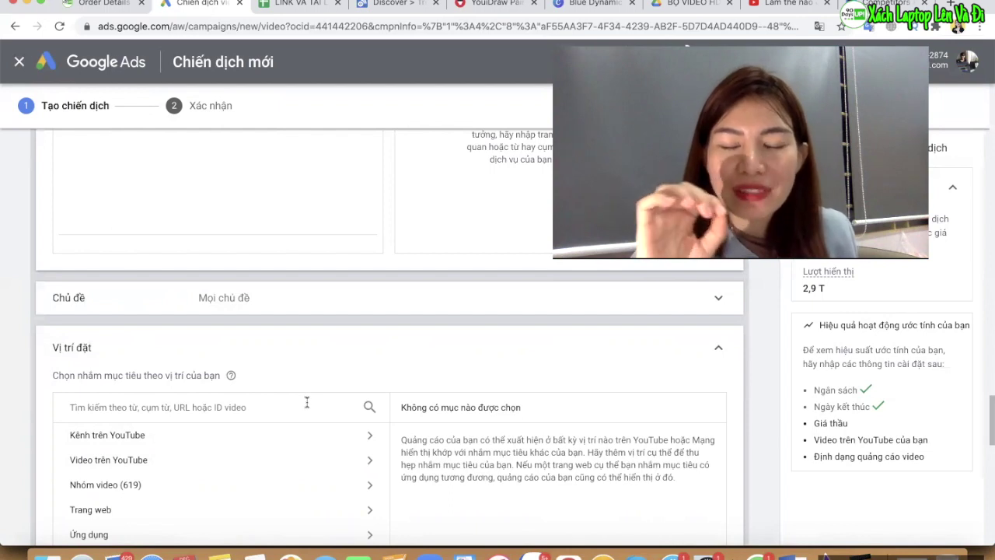
scroll(346, 374, up, 10)
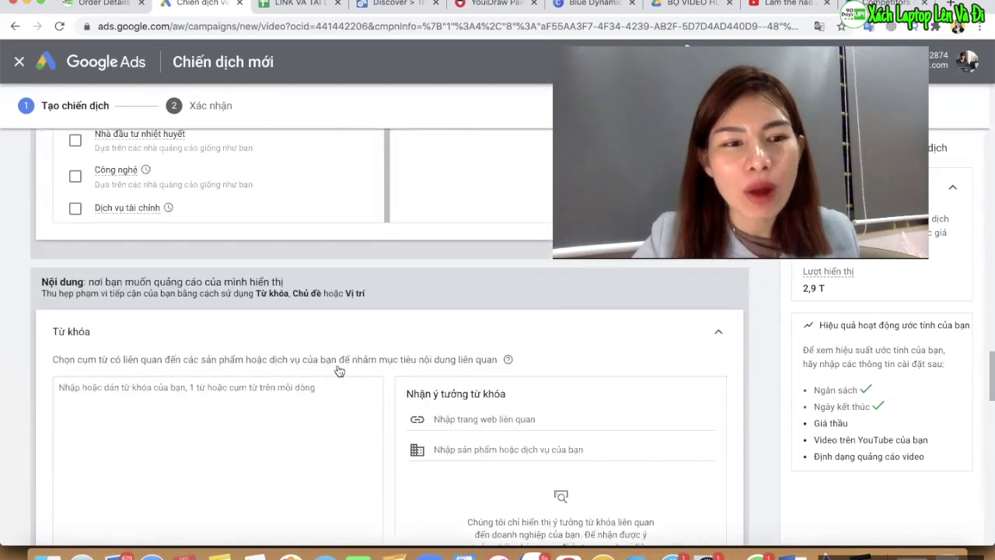
scroll(233, 318, down, 2)
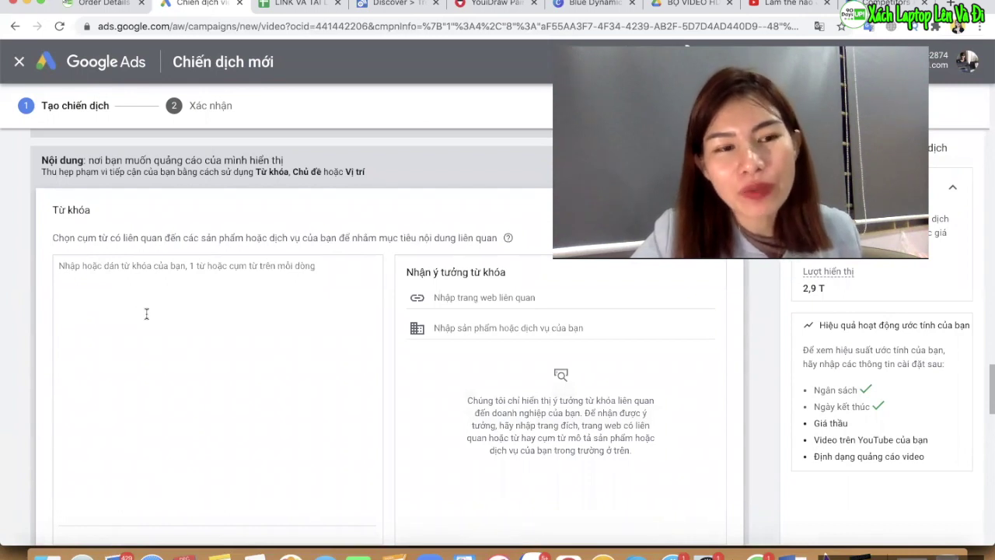
scroll(102, 304, down, 5)
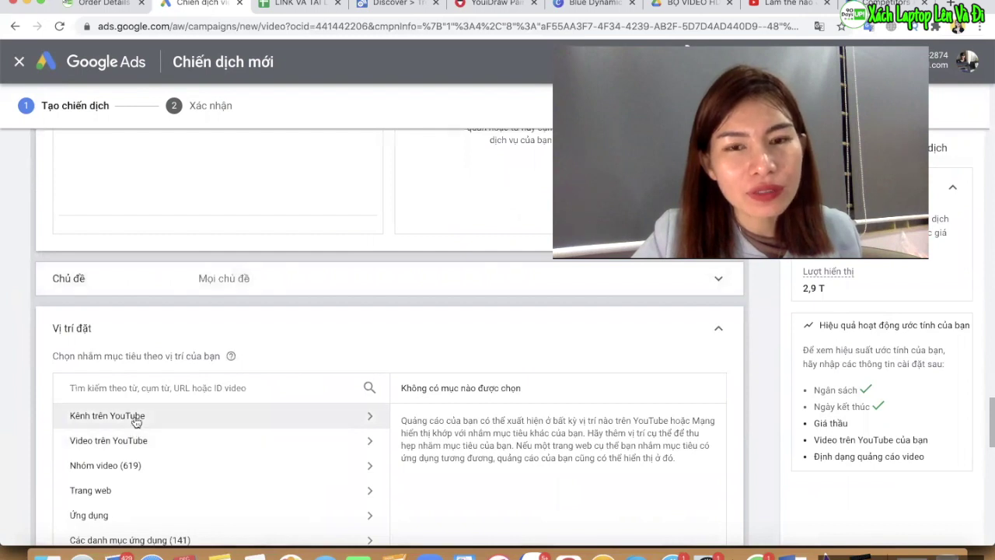
scroll(142, 427, up, 3)
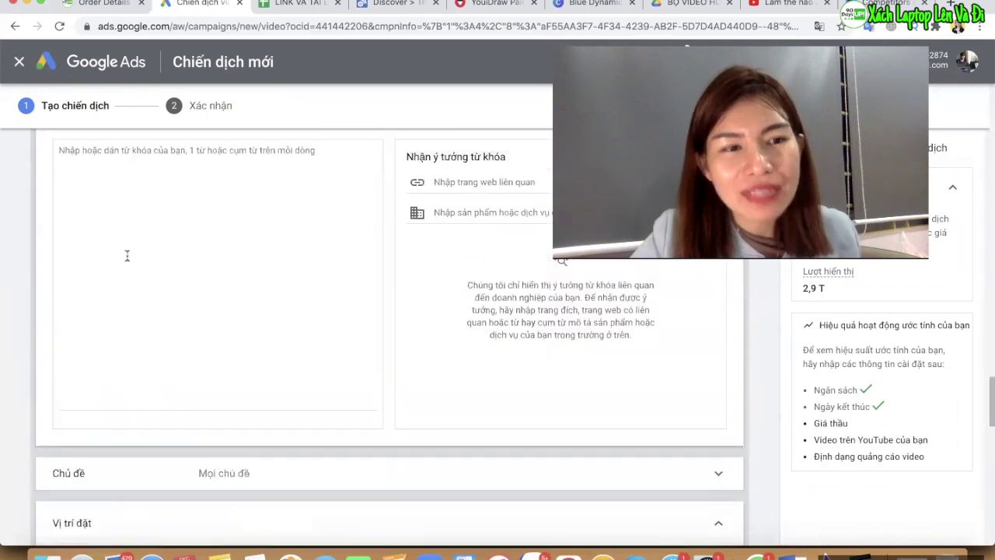
scroll(132, 300, up, 1)
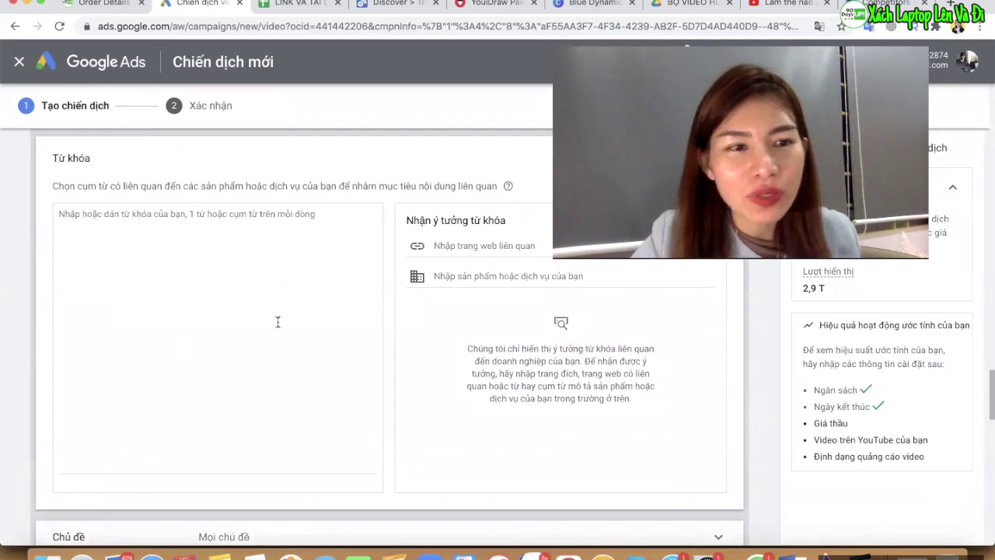
scroll(204, 350, down, 5)
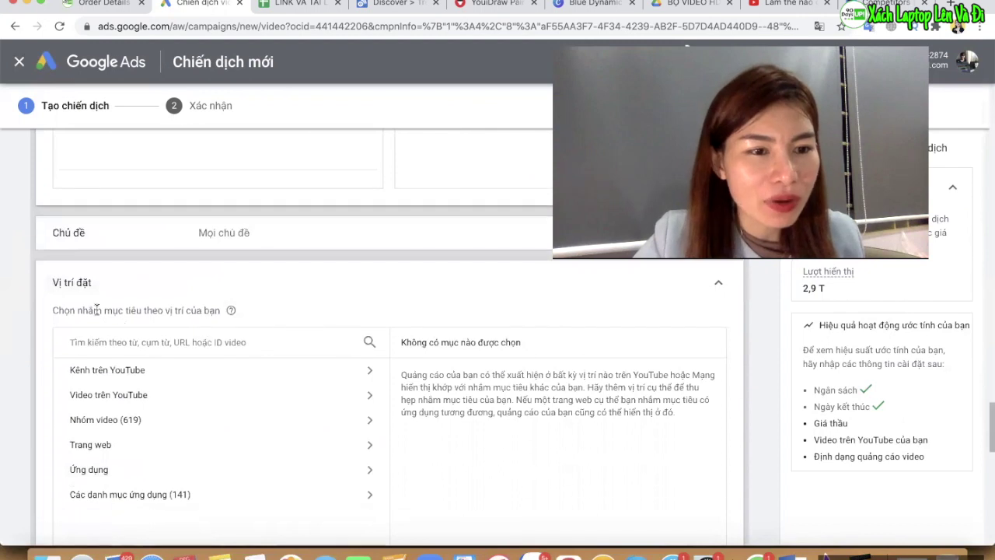
- Expand the ad group's topic targeting ("Chủ đề") and look through the available topic categories, then return to the placement section
click(117, 240)
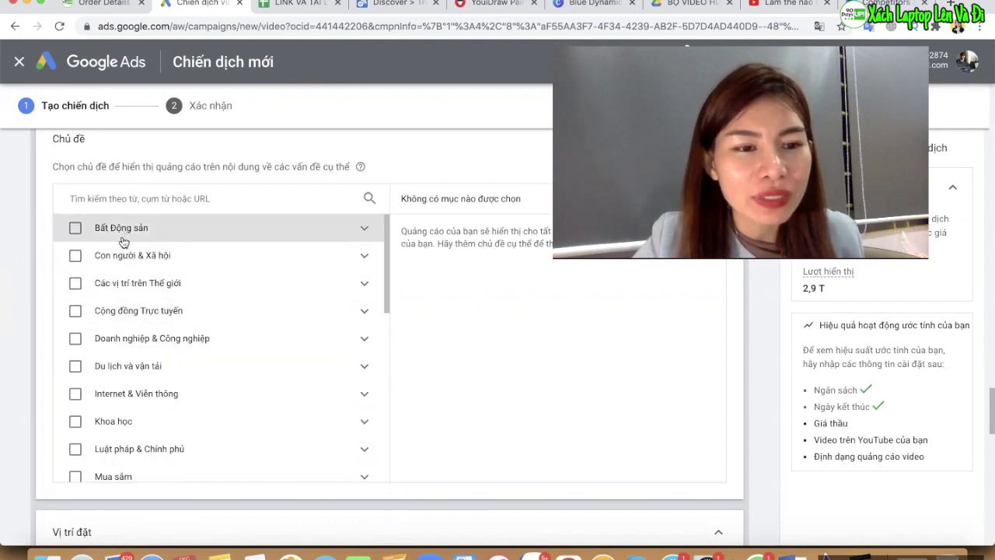
scroll(149, 402, down, 1)
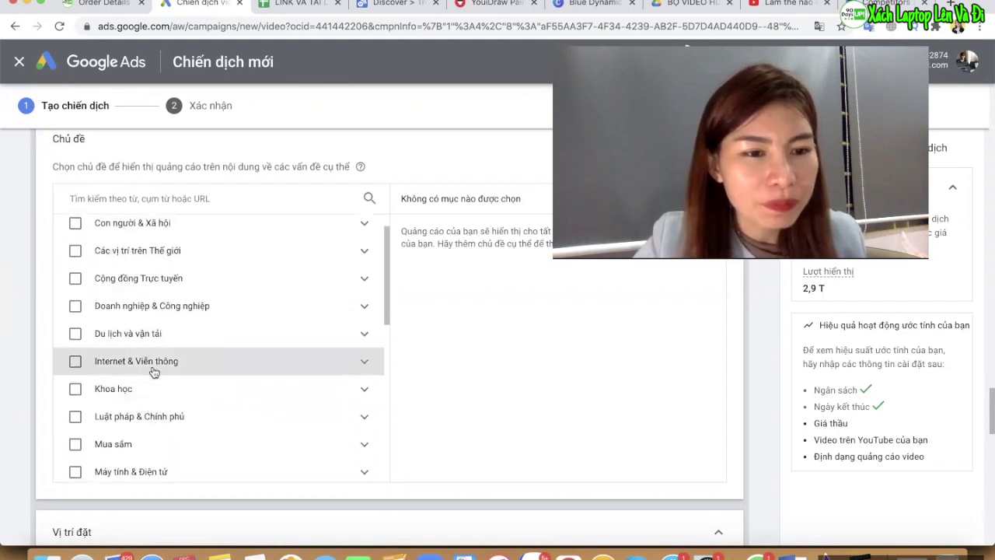
scroll(152, 373, down, 3)
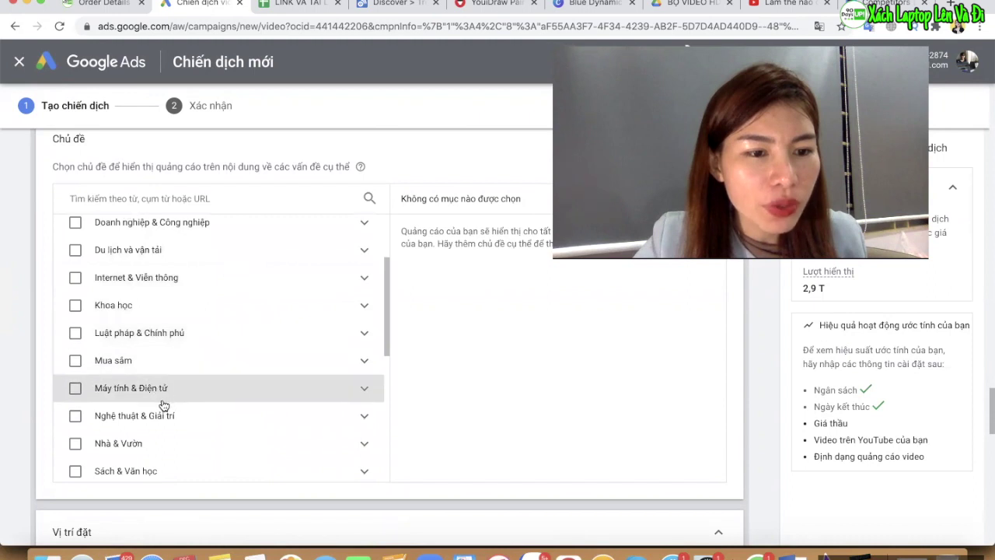
scroll(148, 389, down, 5)
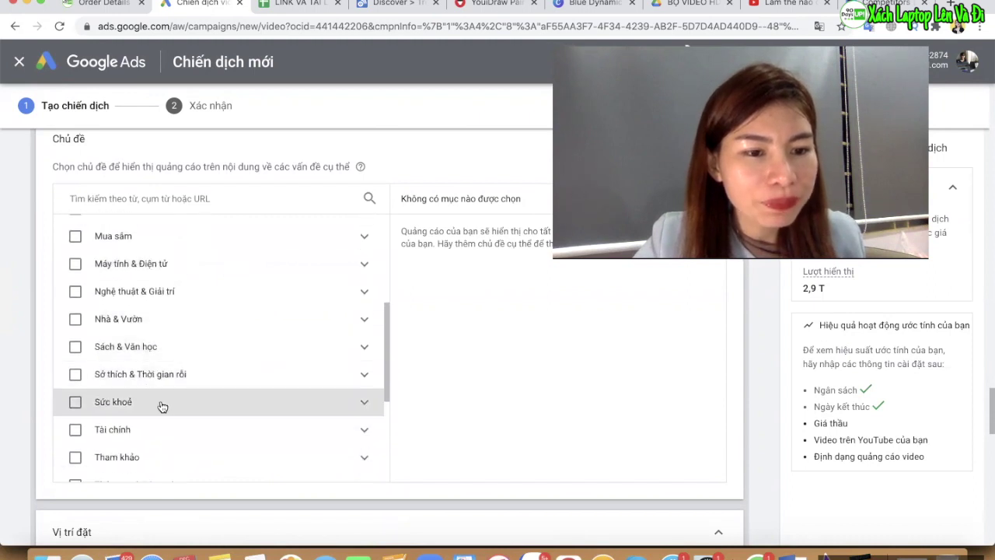
scroll(160, 389, down, 3)
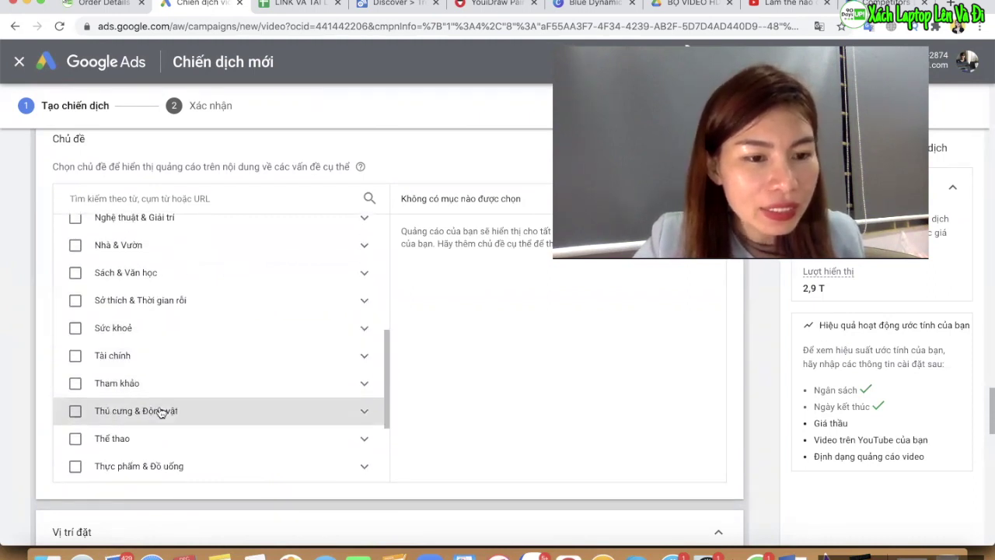
scroll(160, 404, down, 3)
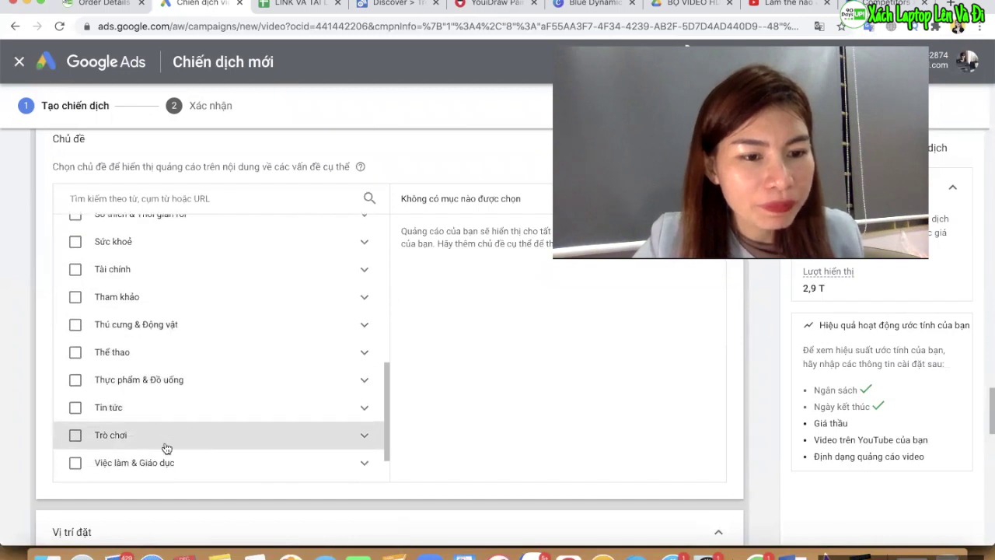
scroll(165, 448, down, 6)
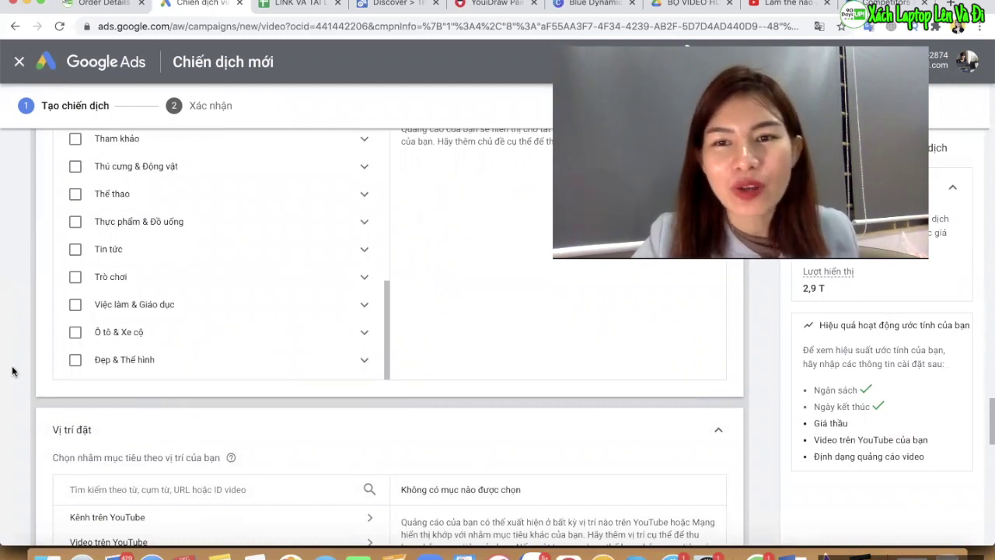
scroll(23, 338, up, 2)
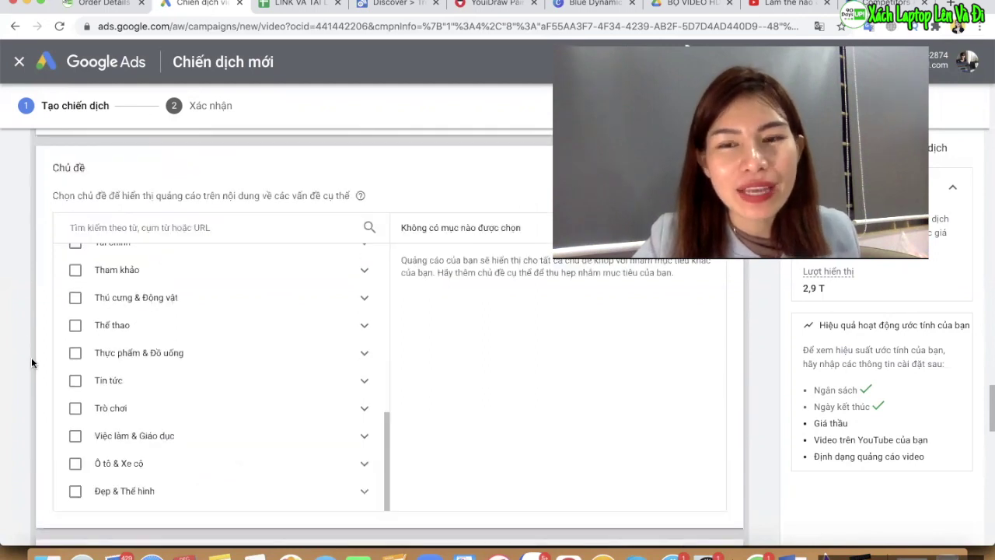
scroll(31, 359, down, 1)
scroll(31, 362, down, 1)
scroll(31, 362, down, 1)
scroll(31, 362, down, 5)
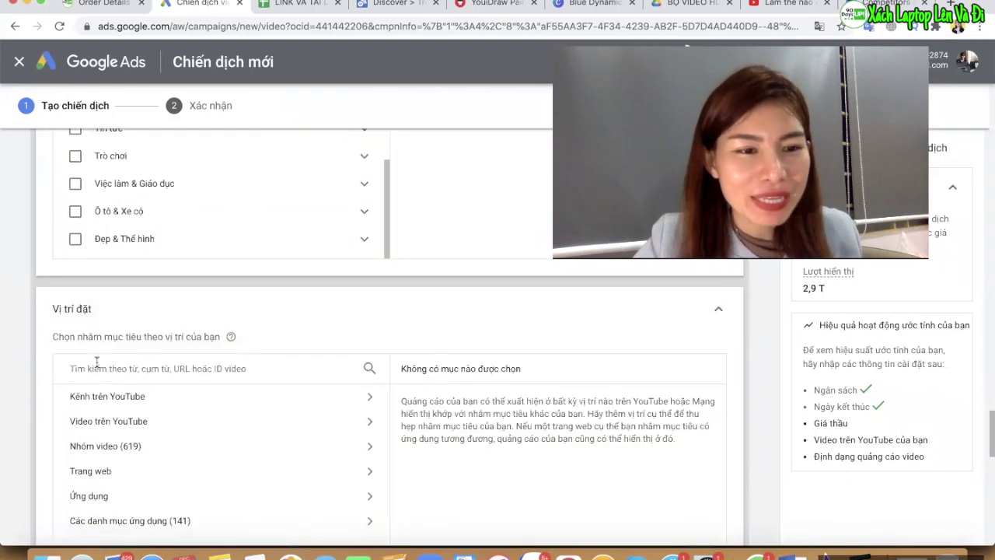
scroll(156, 345, down, 2)
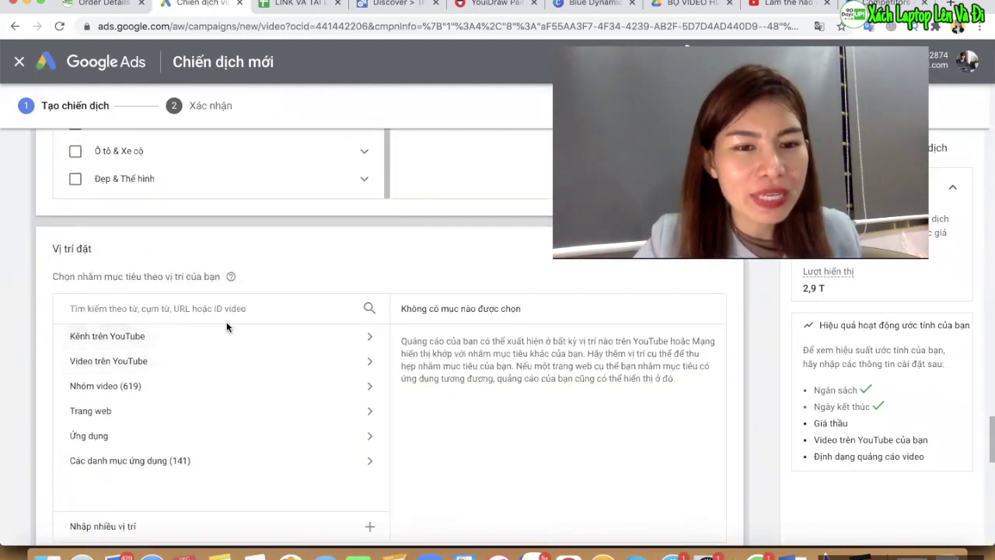
scroll(288, 347, down, 1)
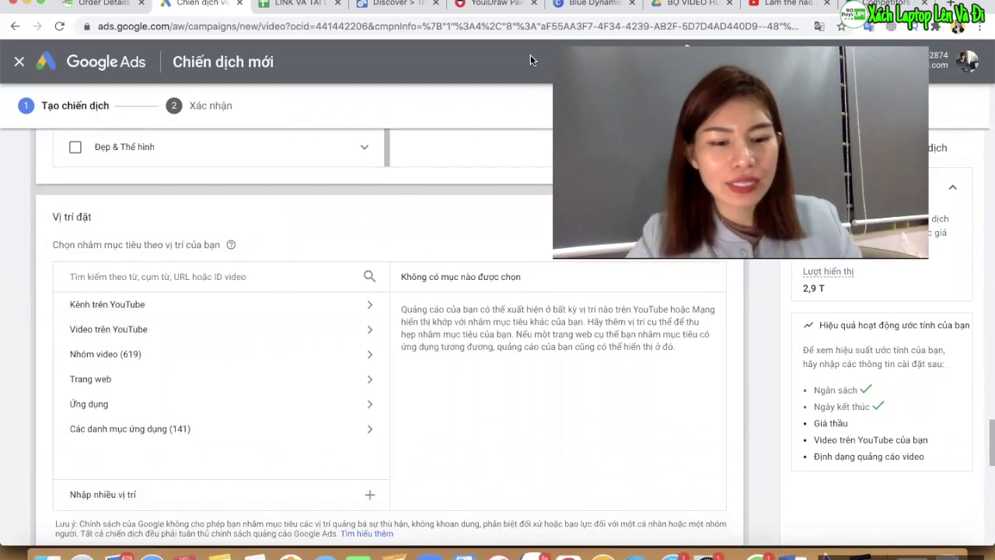
- Switch to YouTube in Safari, search for "web5ngay", open the Web5Ngay channel and copy its URL, pausing the channel trailer
click(153, 555)
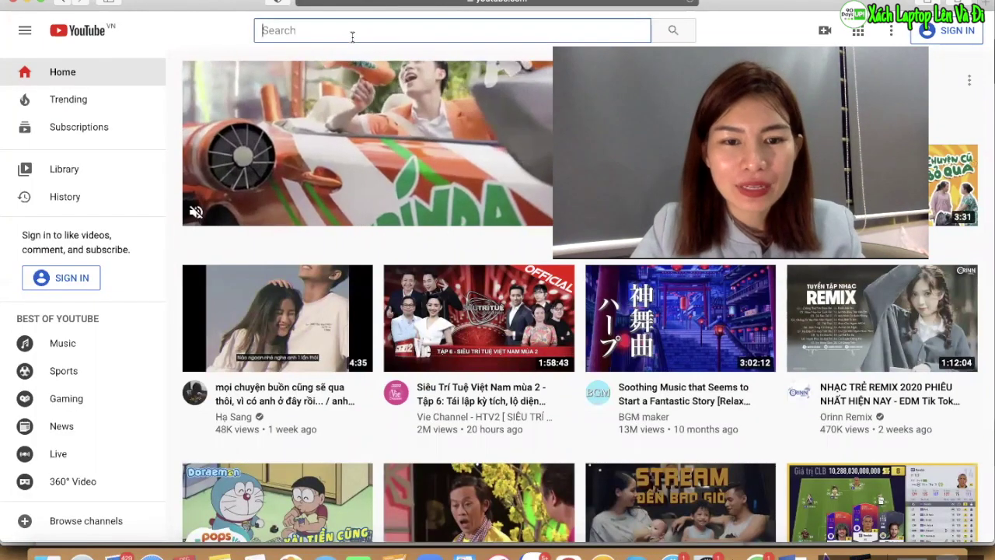
text(web)
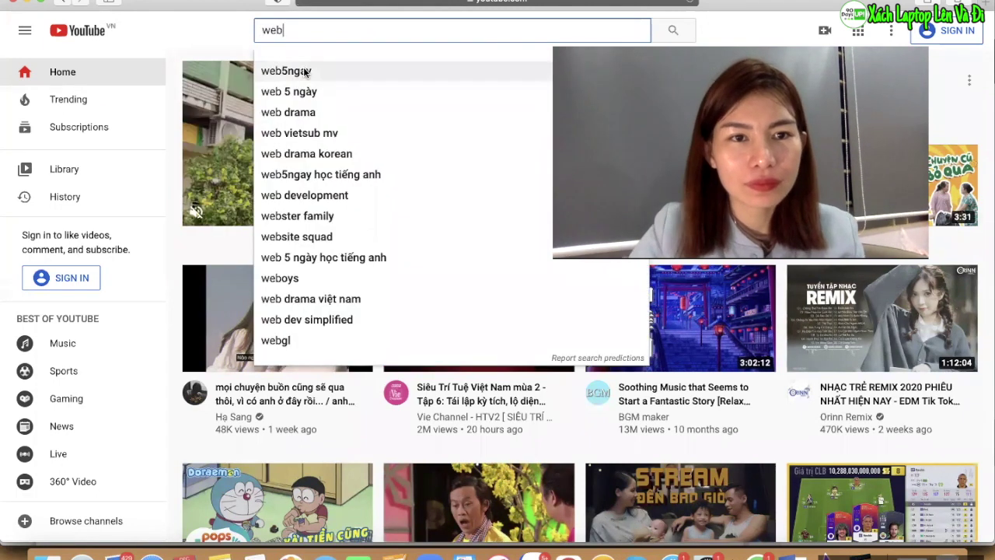
click(305, 71)
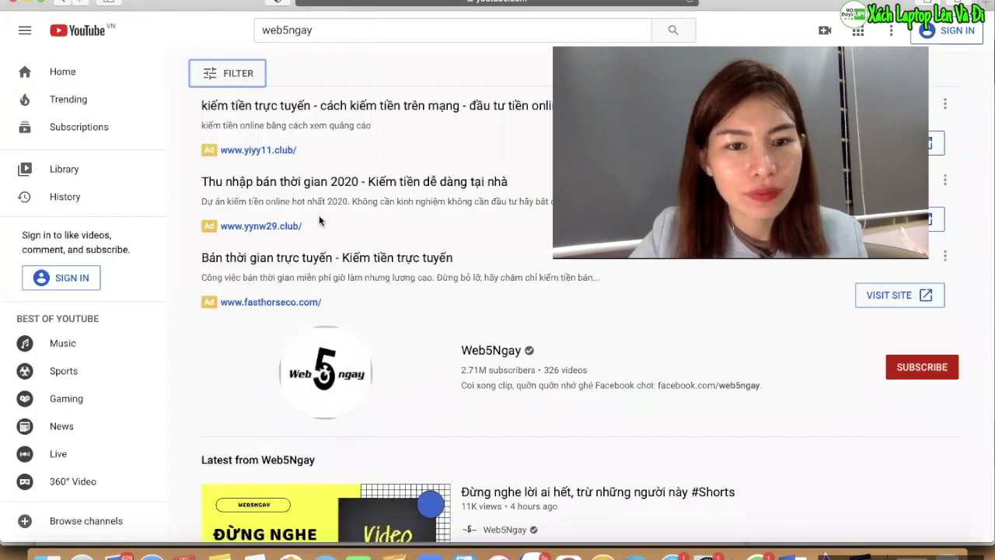
click(323, 288)
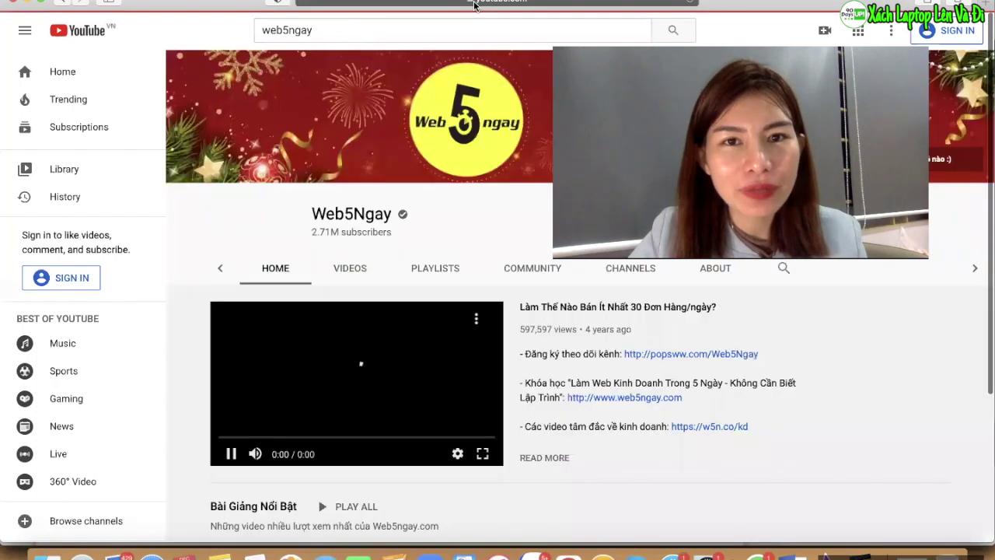
click(551, 3)
key(super+c)
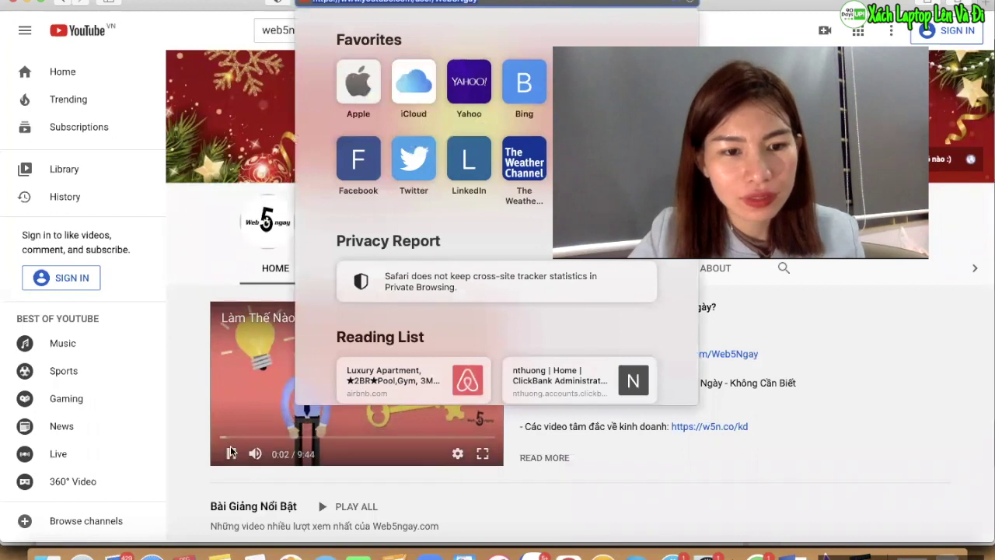
key(Escape)
click(230, 455)
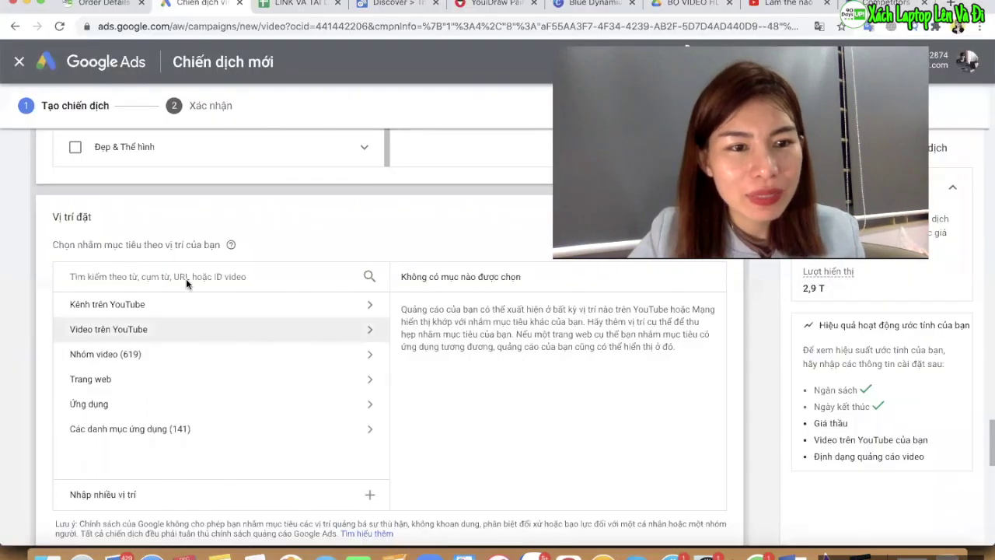
click(184, 277)
key(super+v)
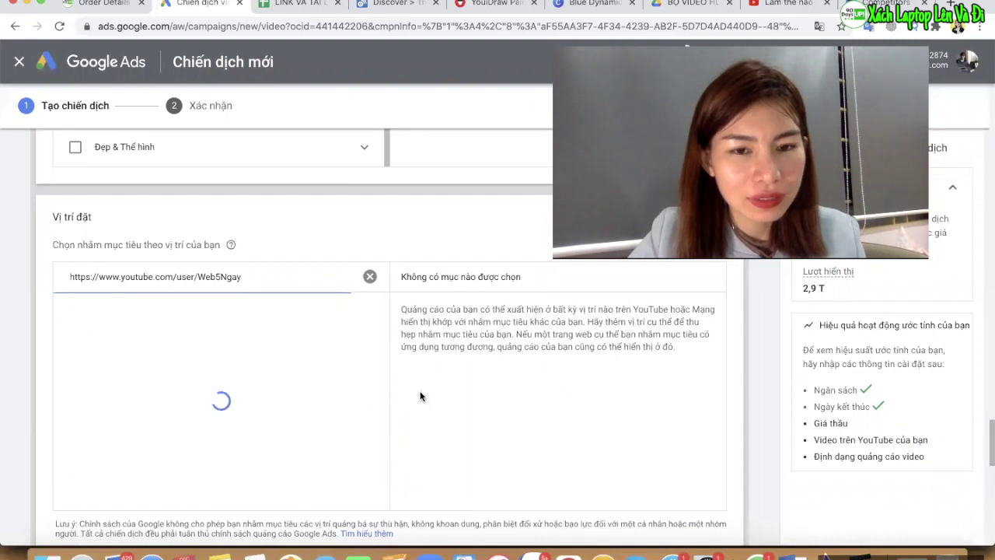
scroll(420, 397, down, 1)
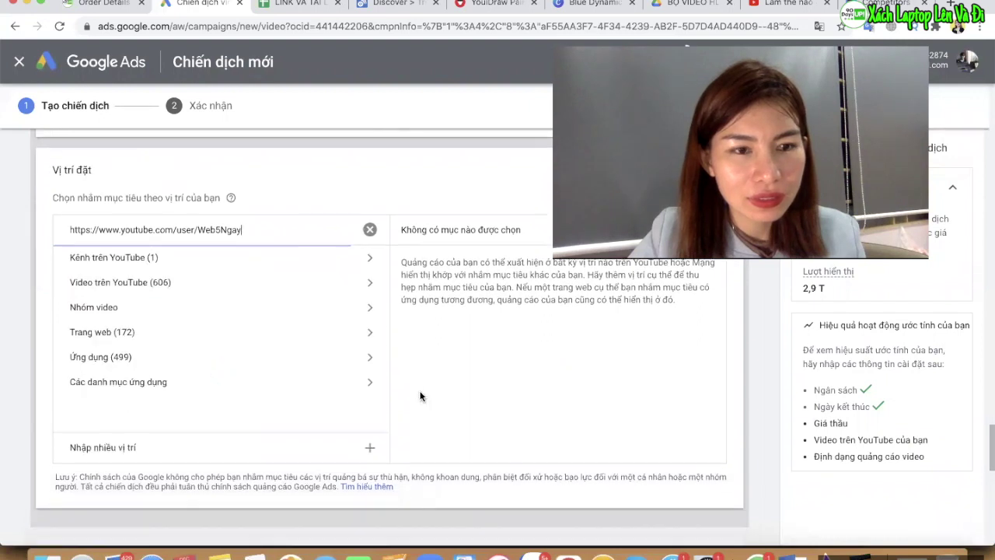
click(152, 263)
click(78, 305)
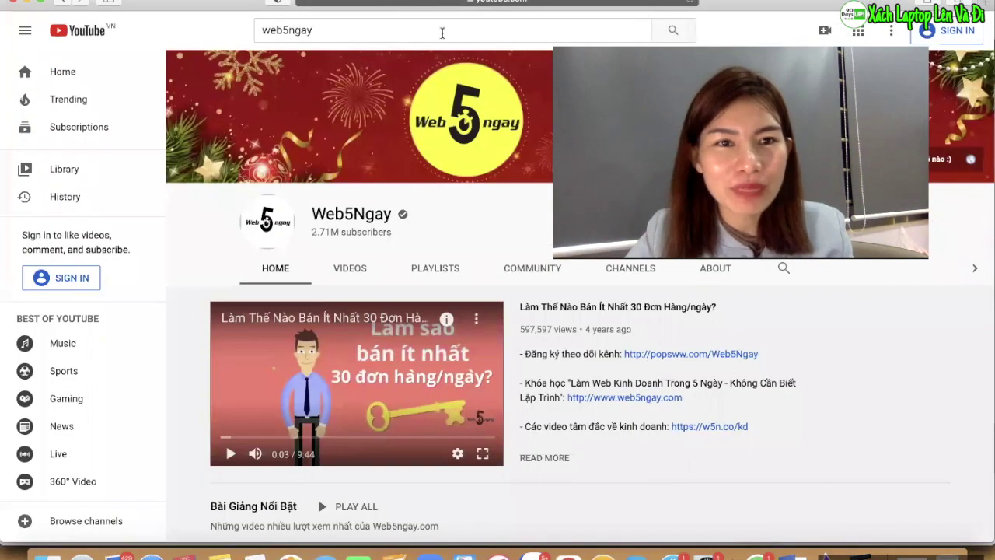
- Return to YouTube in Safari, search for "giang ơi", open the Giang Ơi channel and copy its URL
double_click(340, 29)
text(giang ơi)
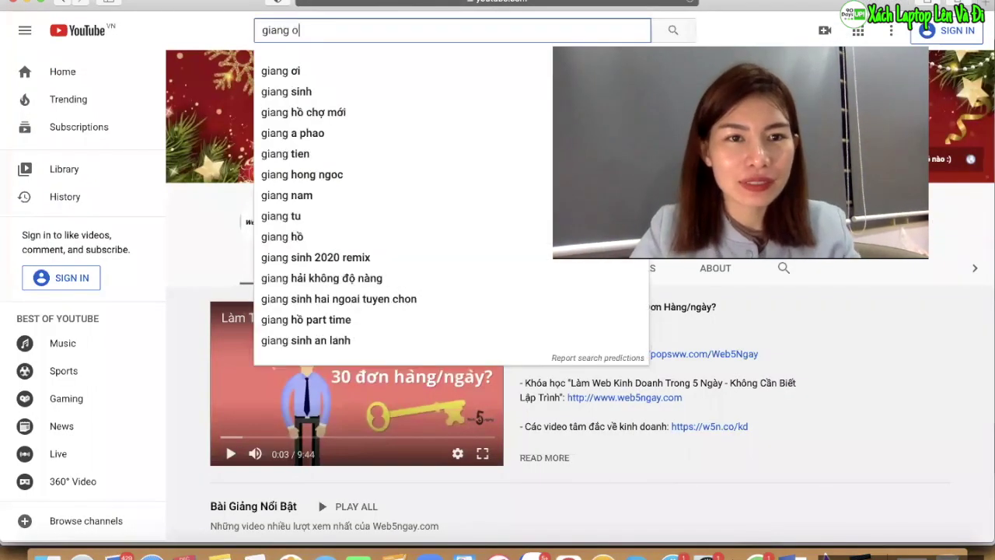
click(288, 74)
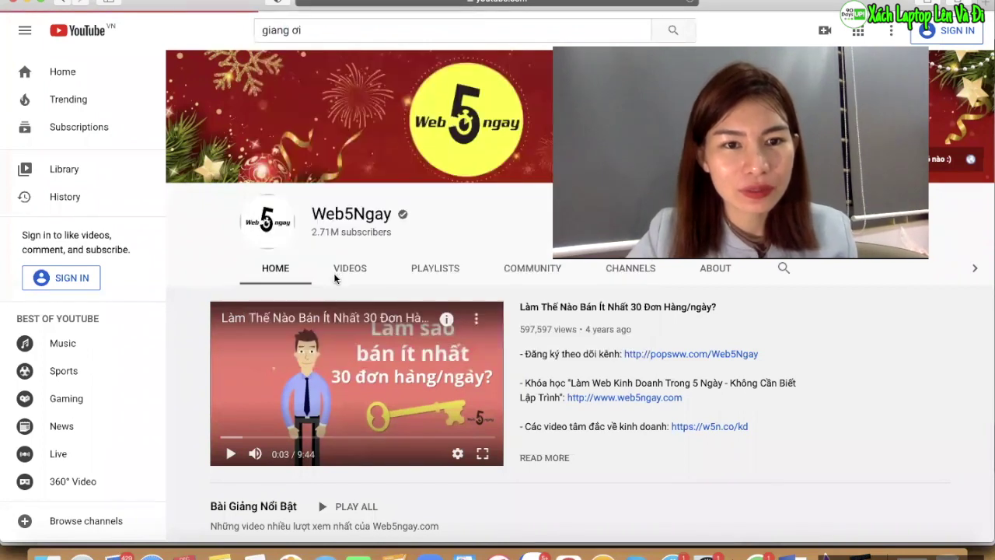
scroll(334, 348, down, 1)
click(331, 105)
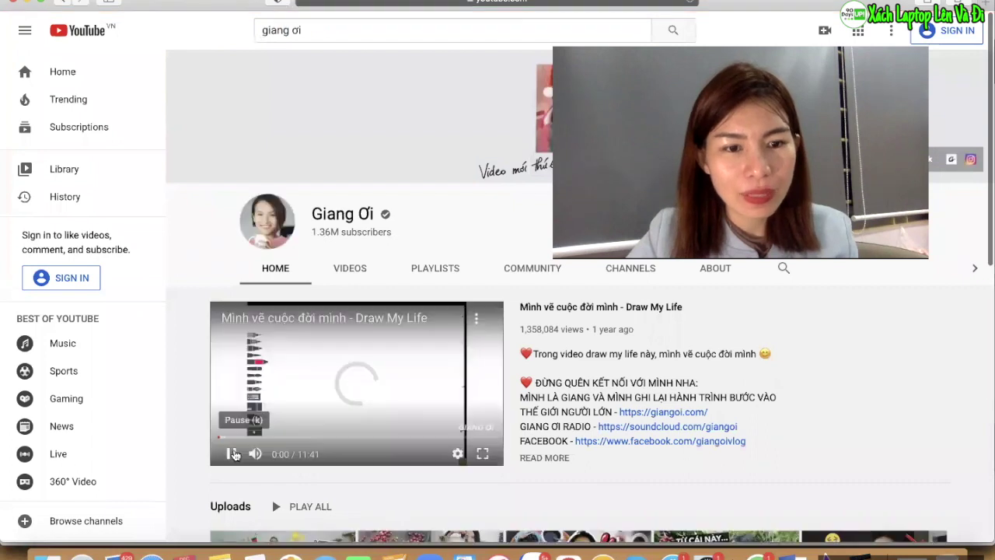
click(535, 11)
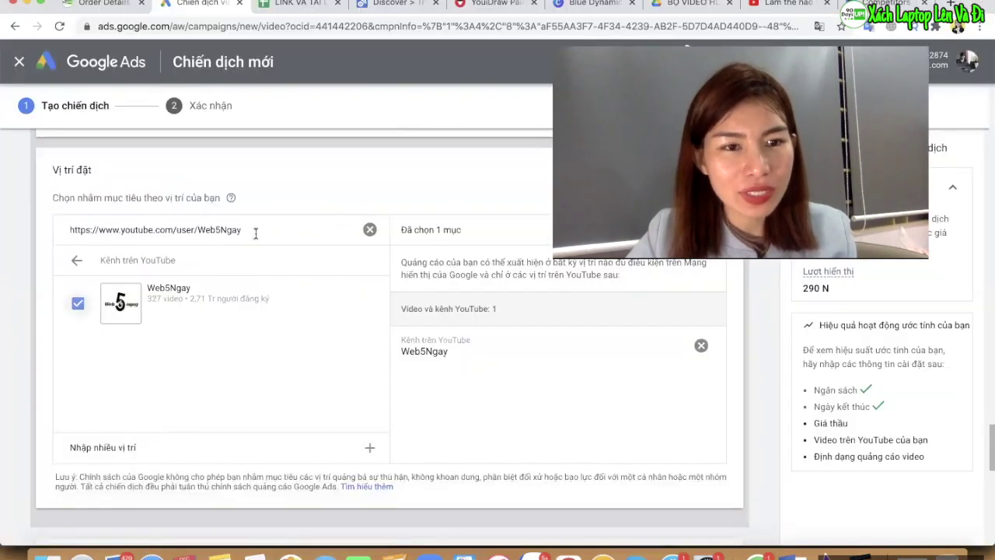
key(ctrl+a)
key(BackSpace)
text(https://www.youtube.com/channel/UC-AJnWGWhPt3ReFnvzRZ-Kg)
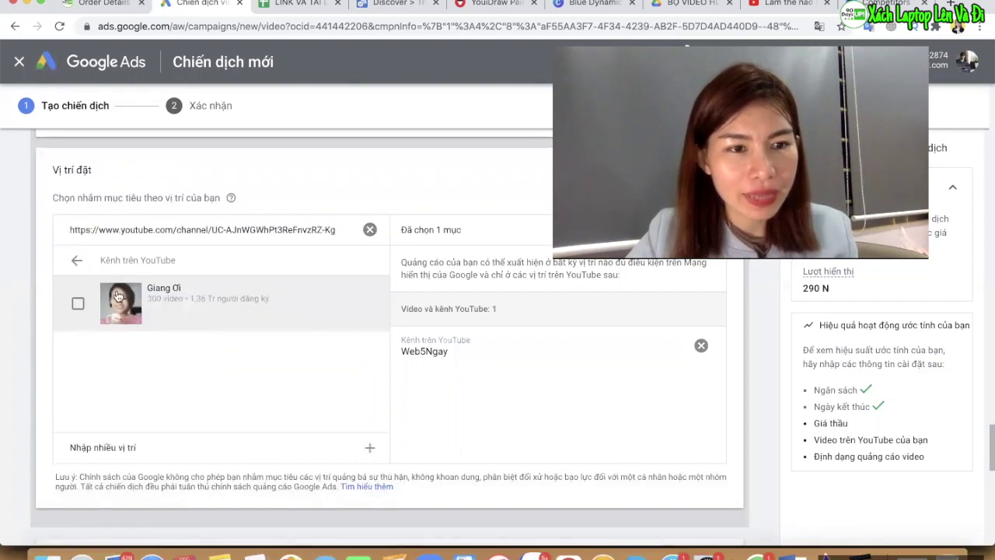
click(78, 303)
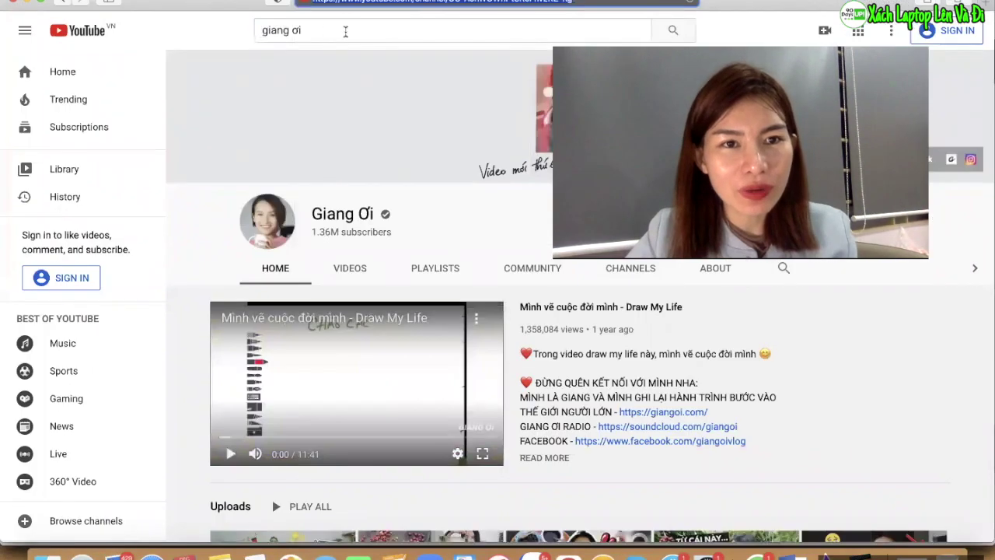
- Back on YouTube in Safari, search for "thầy phạm thành long", open the Phạm Thành Long Official channel, copy its URL and pause the trailer
drag(345, 31, 216, 26)
text(thâ)
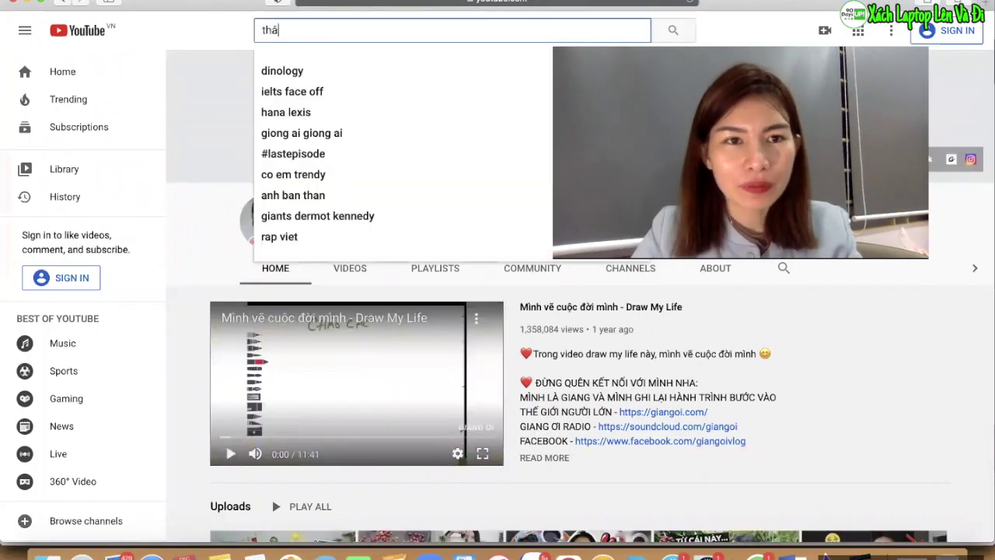
text(ầy phạm tha)
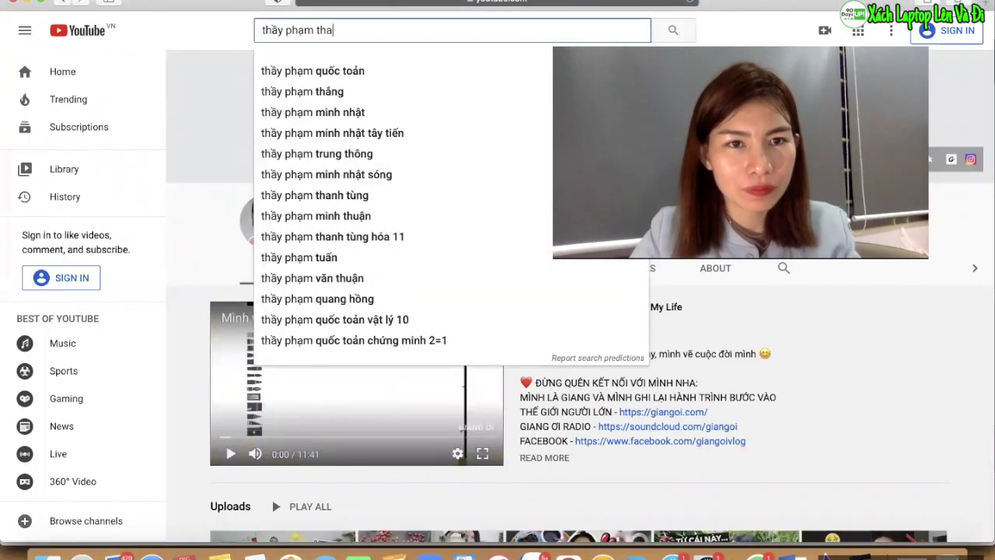
text(ành long)
key(Return)
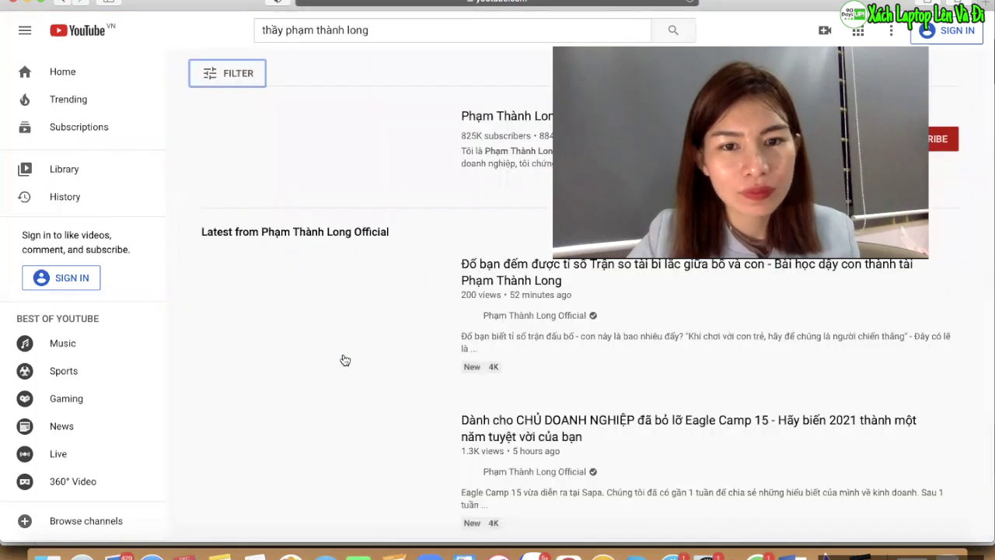
click(325, 177)
click(457, 3)
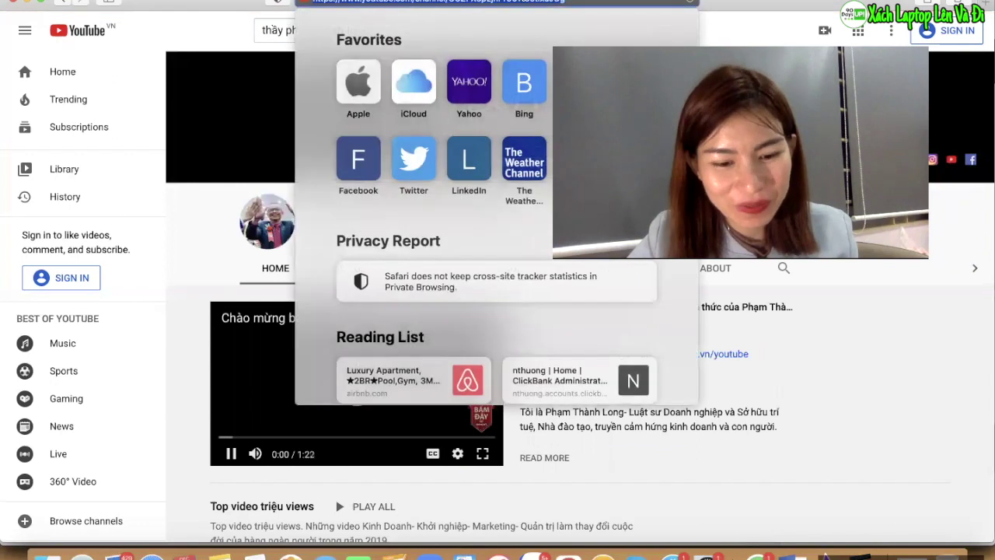
click(220, 269)
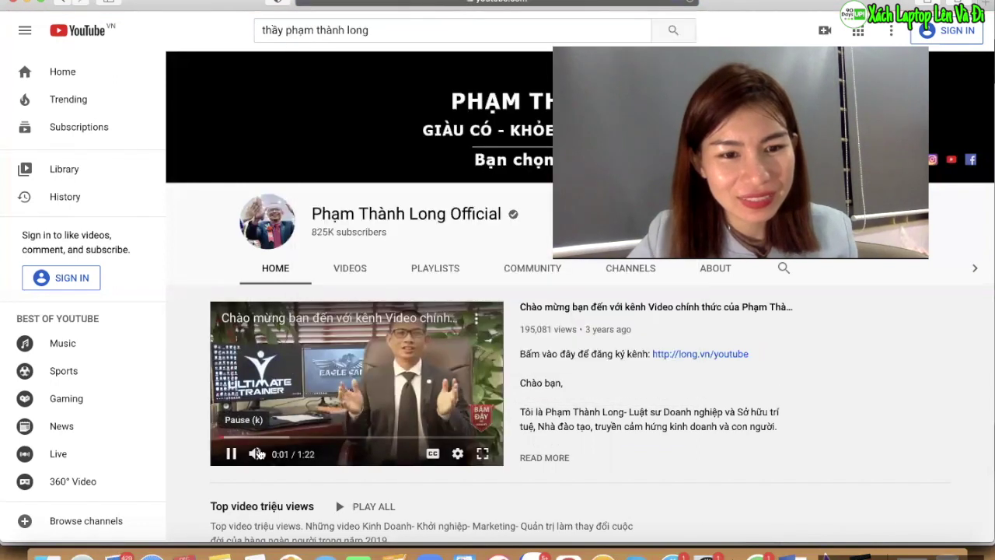
click(231, 456)
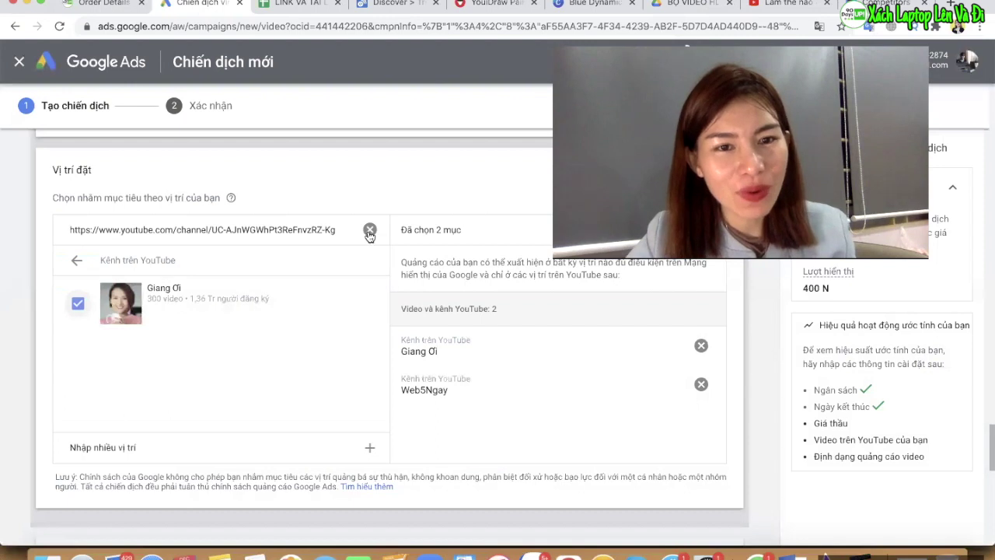
click(369, 231)
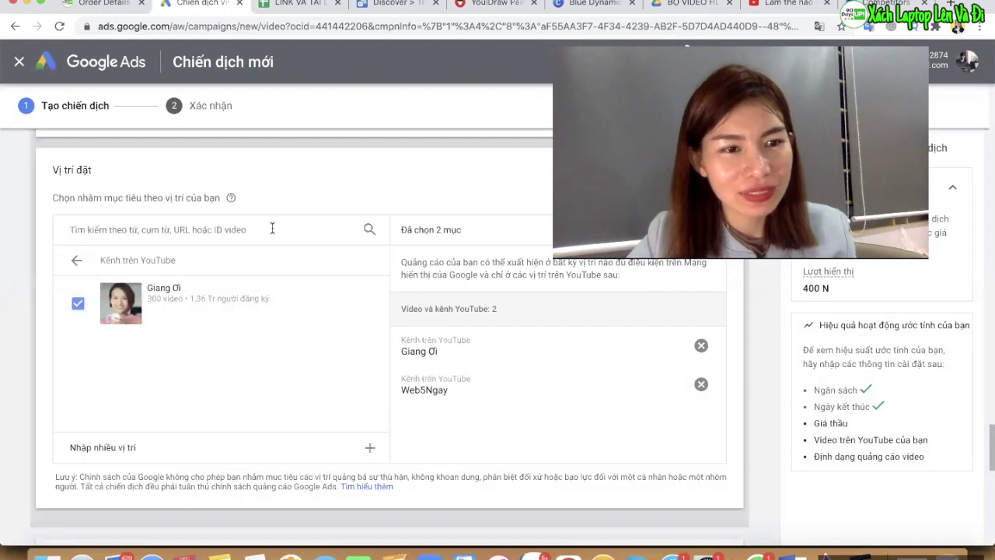
text(https://www.youtube.com/channel/UCZFX6pLjhPr96Wo5tlxuJOg)
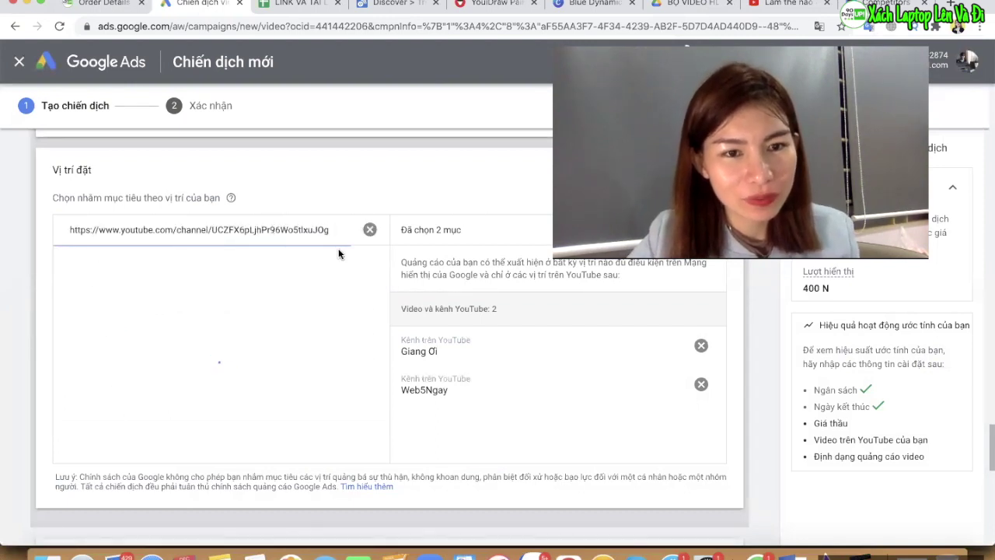
click(315, 266)
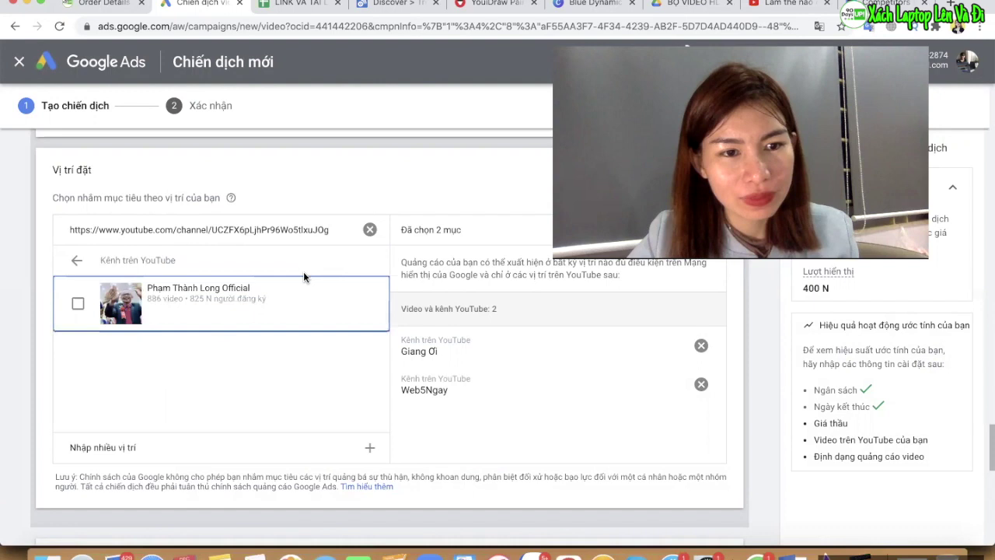
click(211, 311)
click(369, 229)
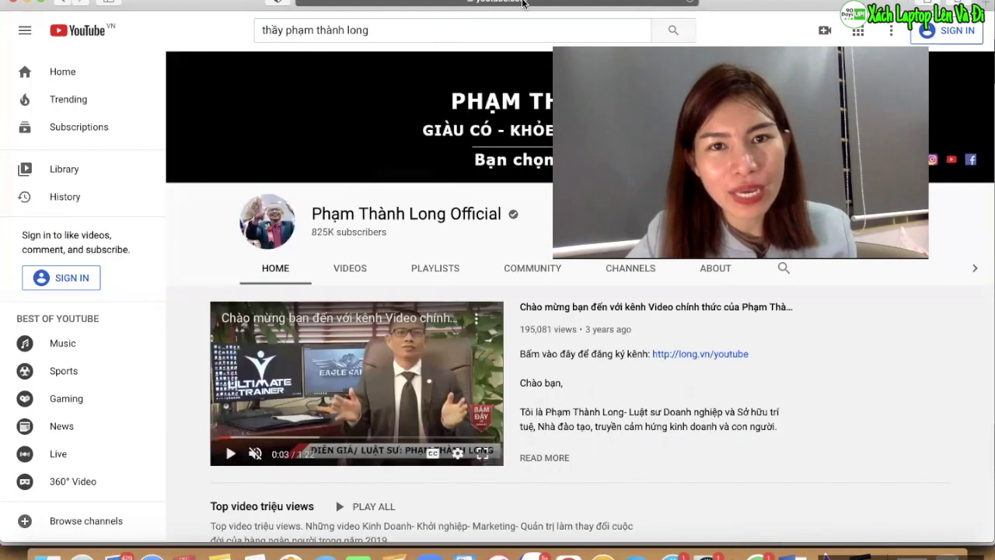
- Return to YouTube in Safari, search for "thai pham", open the Thai Pham channel, copy its URL and pause the trailer
click(523, 3)
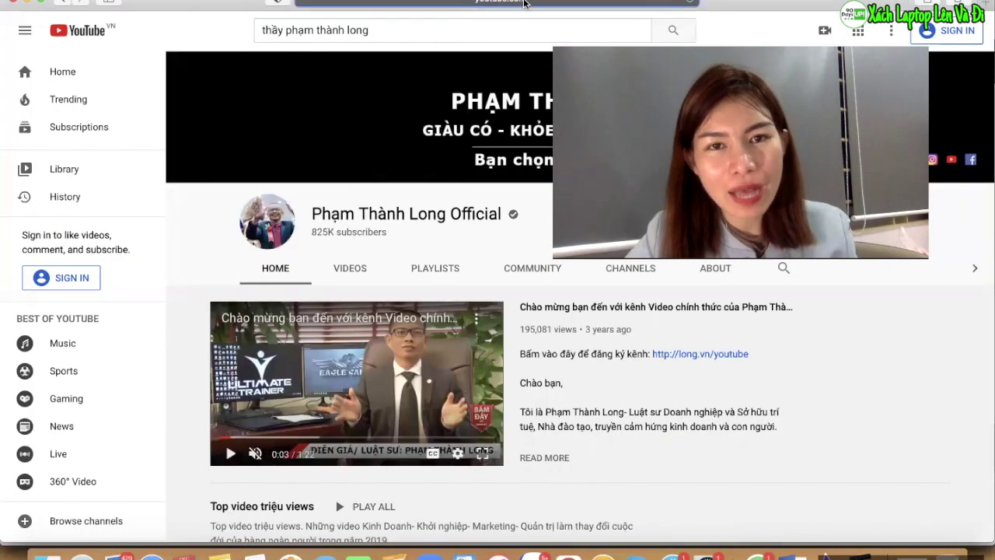
click(198, 224)
click(376, 33)
drag(258, 30, 218, 26)
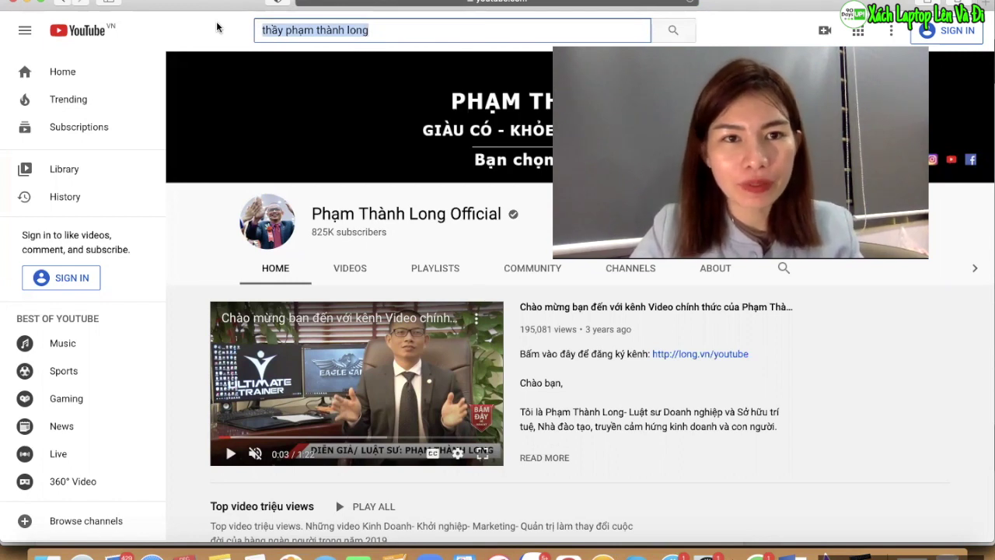
text(thai pham)
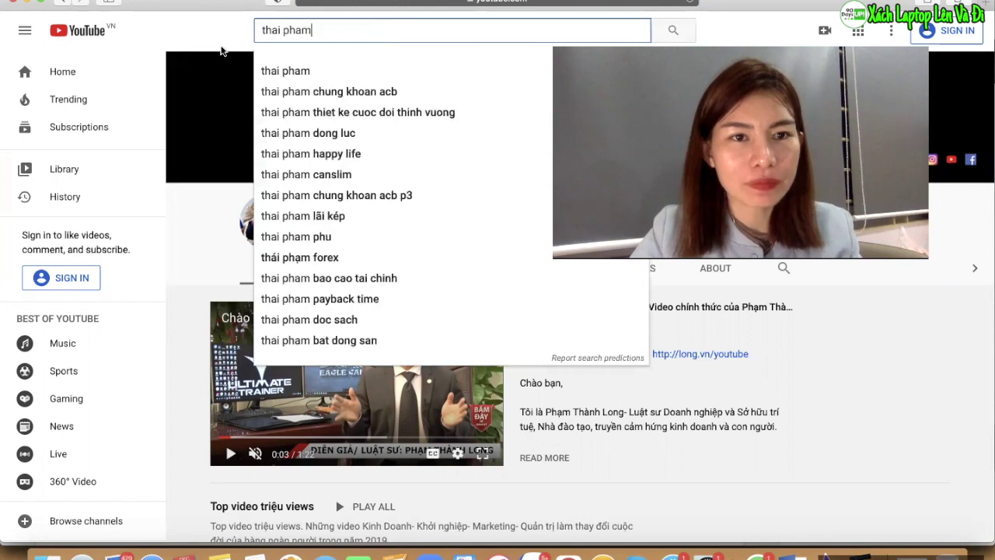
click(296, 72)
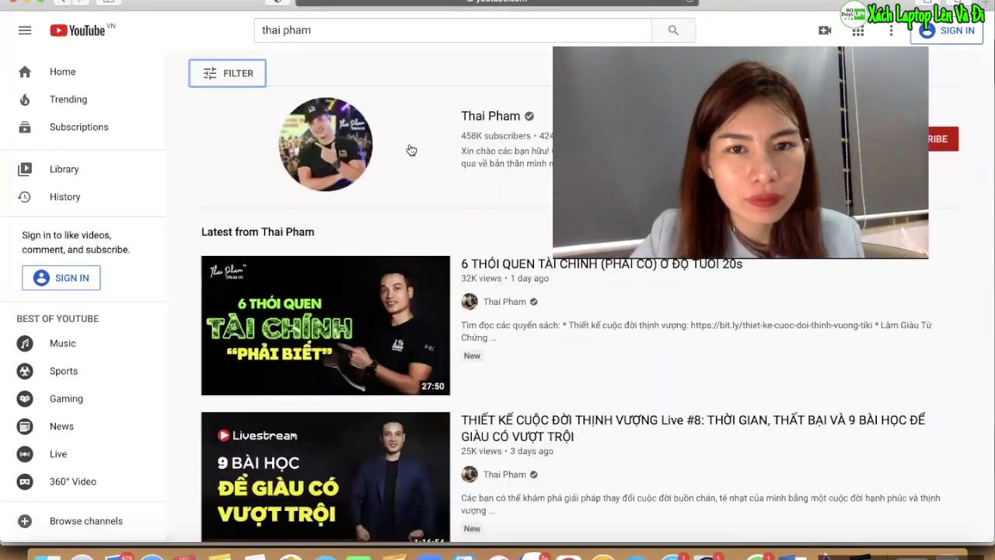
click(321, 148)
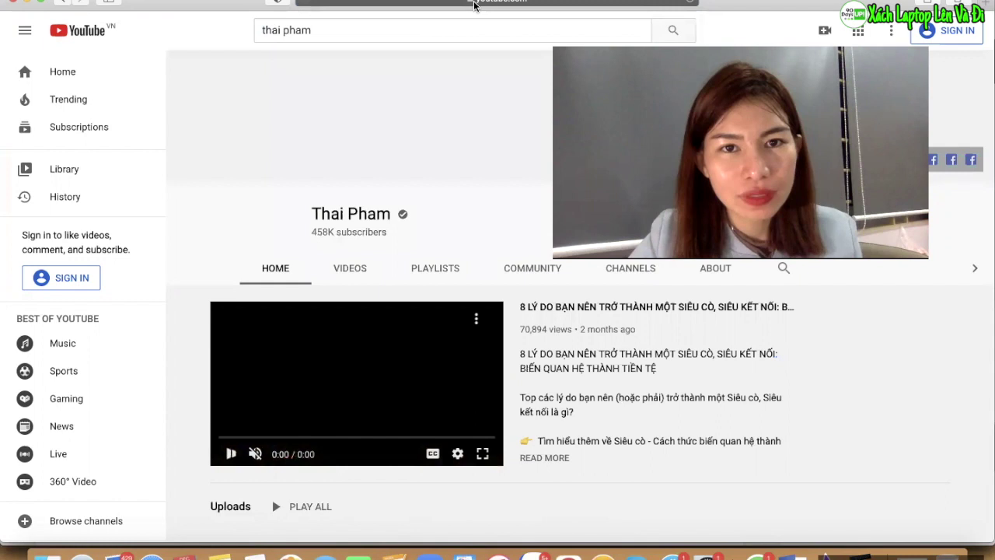
click(474, 2)
click(232, 457)
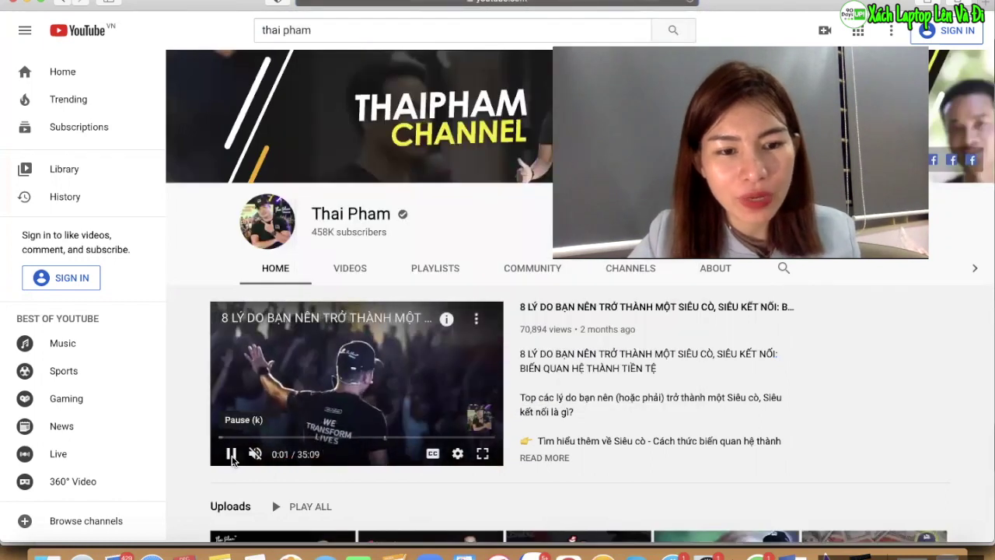
click(232, 457)
key(super+Tab)
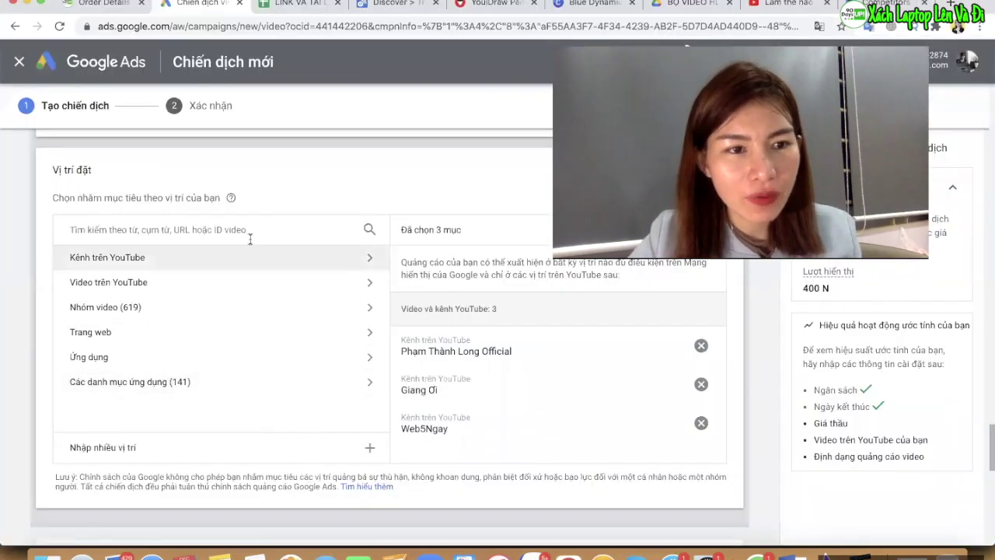
text(https://www.youtube.com/channel/UCDJIGO_3ycJAKLPv7Yh396A)
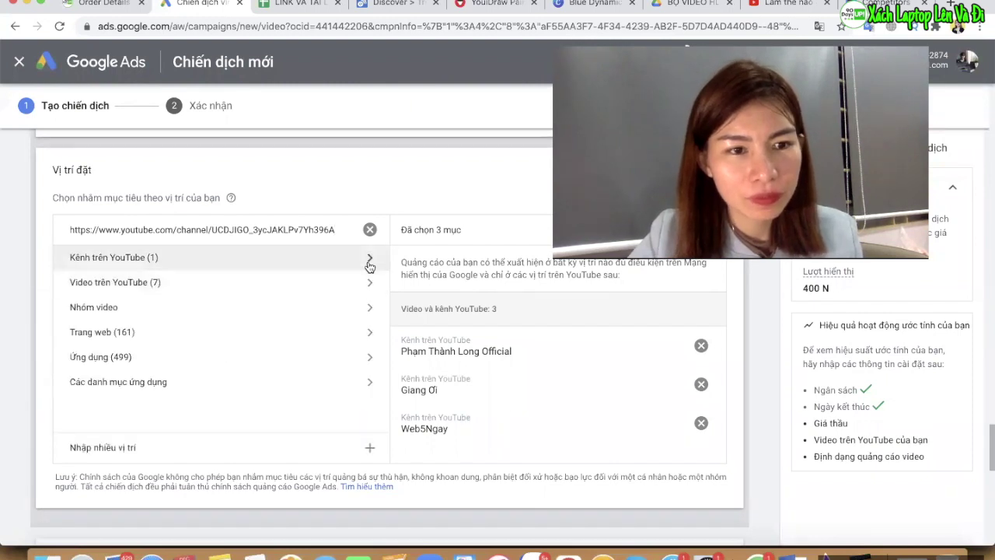
click(368, 264)
click(263, 309)
click(370, 230)
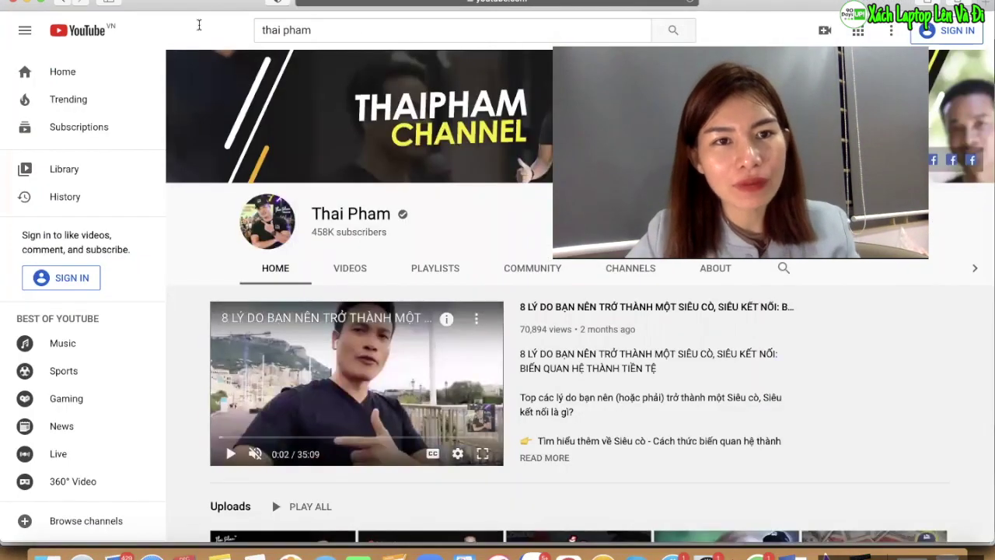
- On YouTube in Safari, search for "lực hút tiền", open the video "Thần chú thu hút tiền bạc và sự giàu có", pause it and copy its URL
triple_click(288, 29)
text(lực hut)
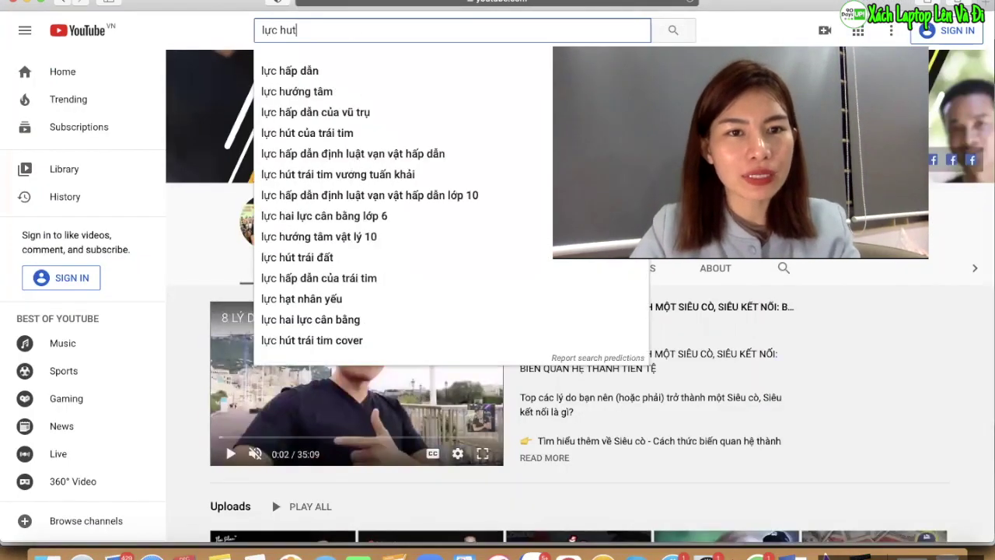
key(BackSpace)
key(BackSpace)
text(út tiền)
key(Escape)
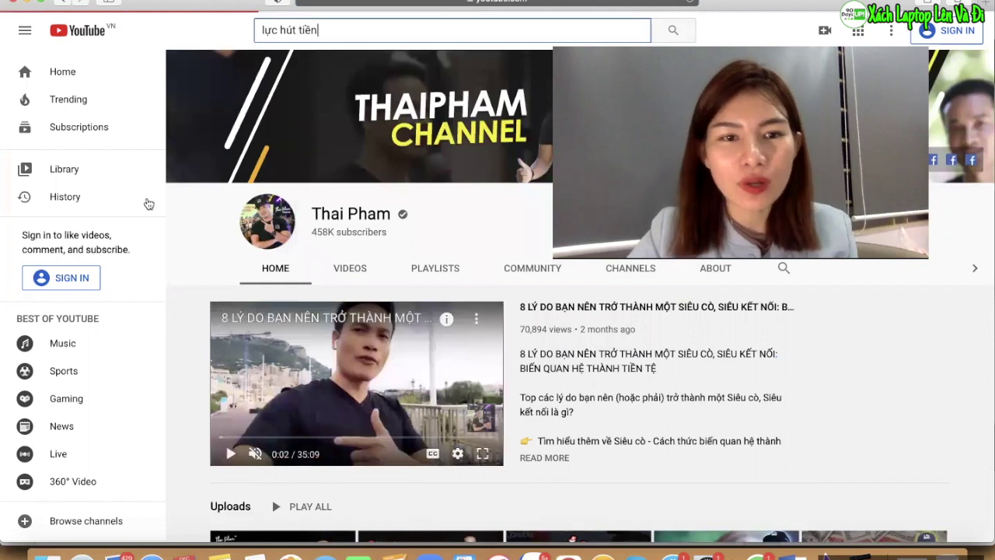
key(Return)
click(387, 182)
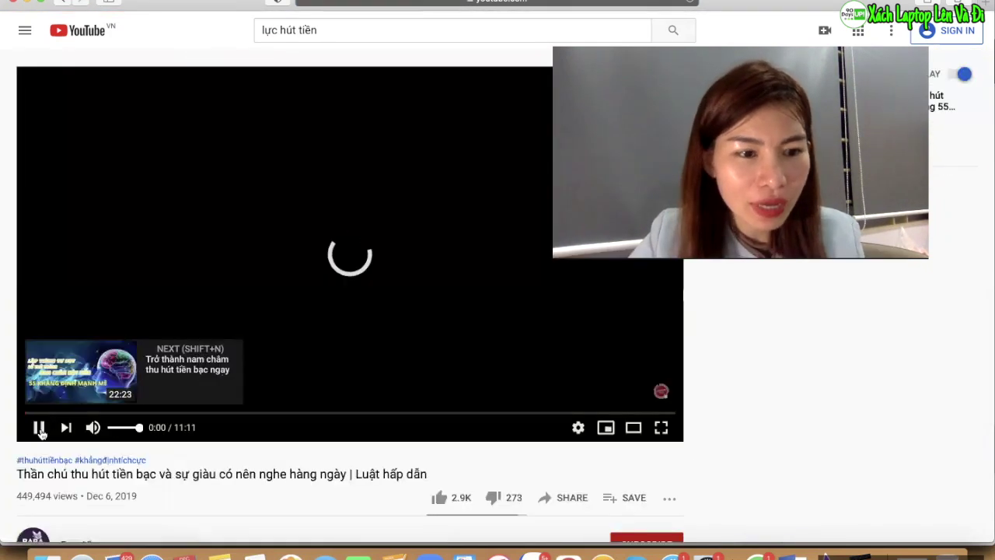
click(39, 428)
click(513, 2)
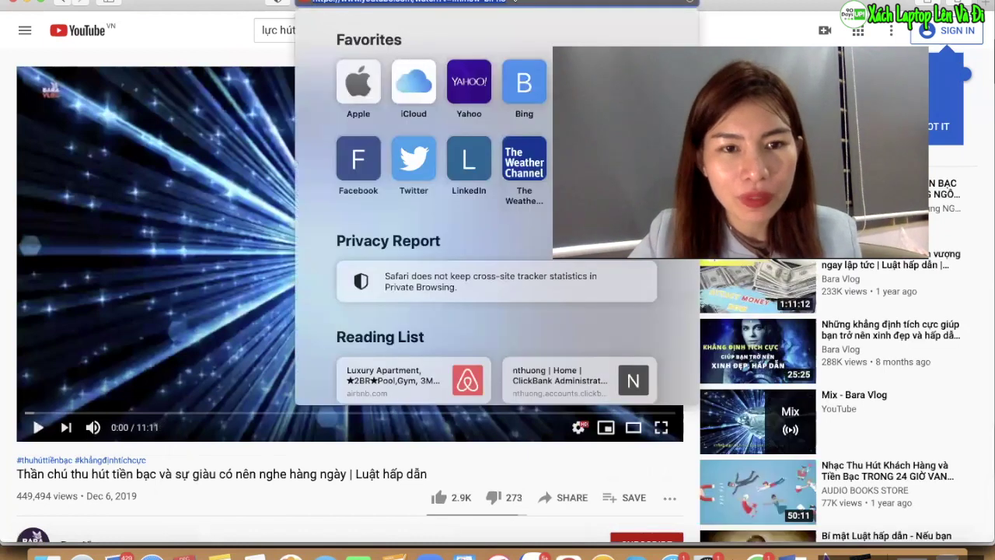
key(super+Tab)
click(292, 238)
text(https://www.youtube.com/watch?v=lmm9w-biFho)
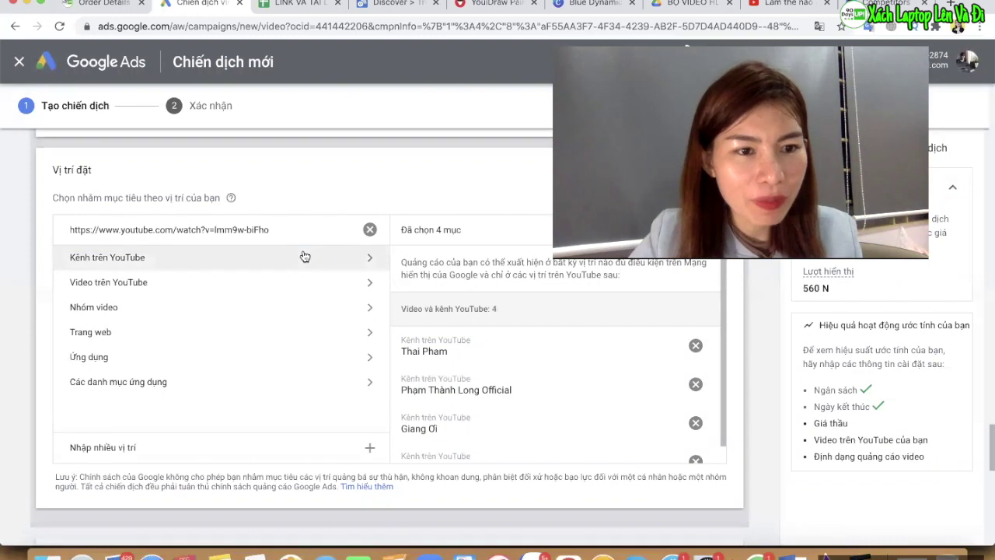
click(332, 282)
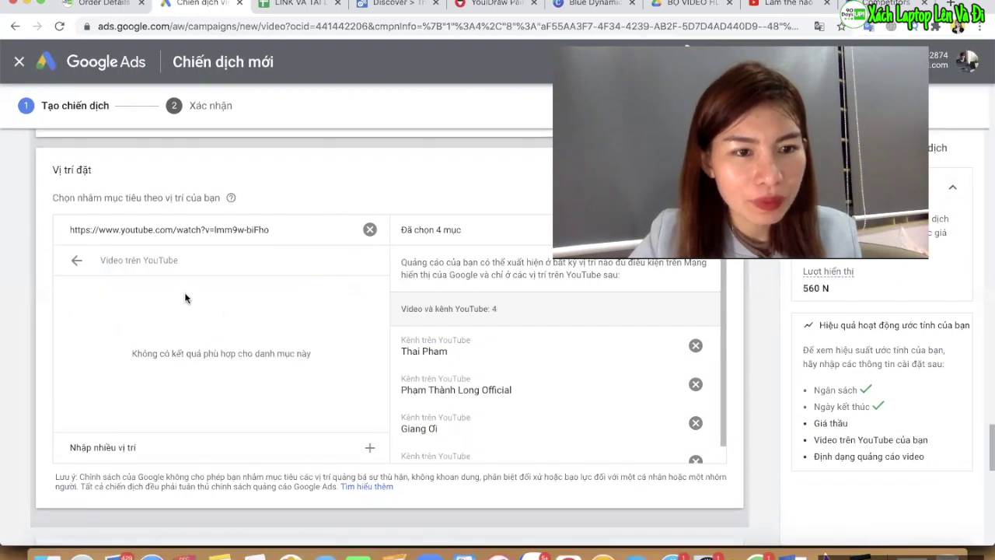
click(77, 262)
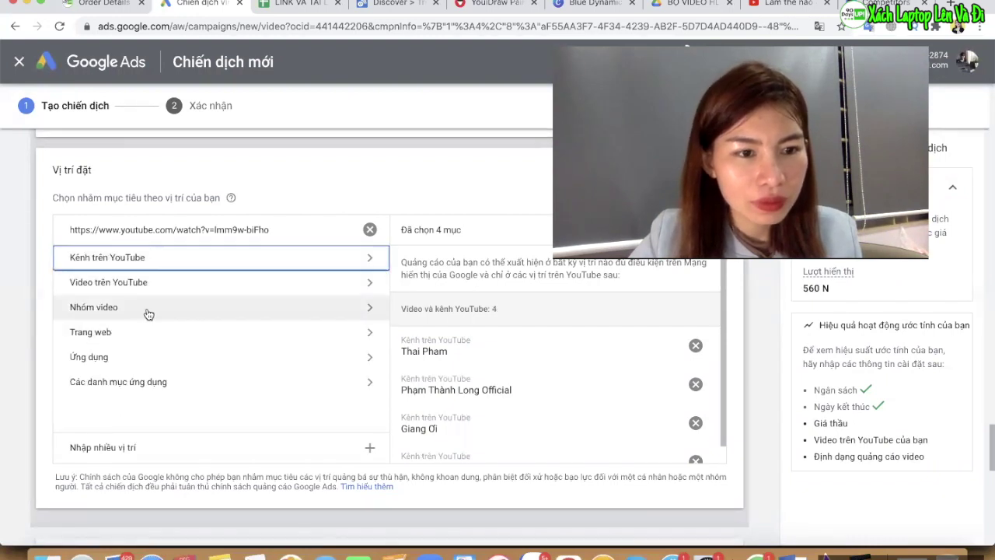
click(371, 278)
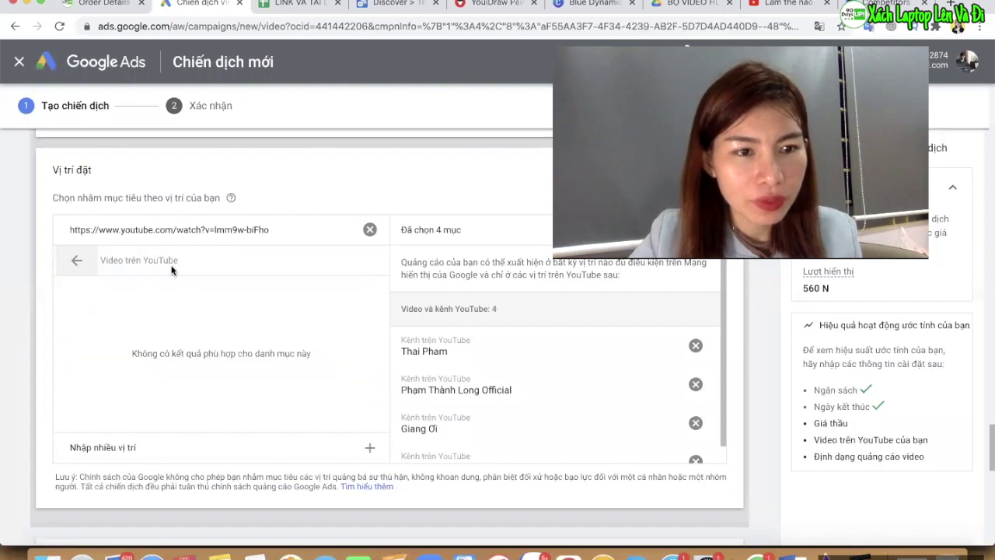
click(78, 262)
click(371, 230)
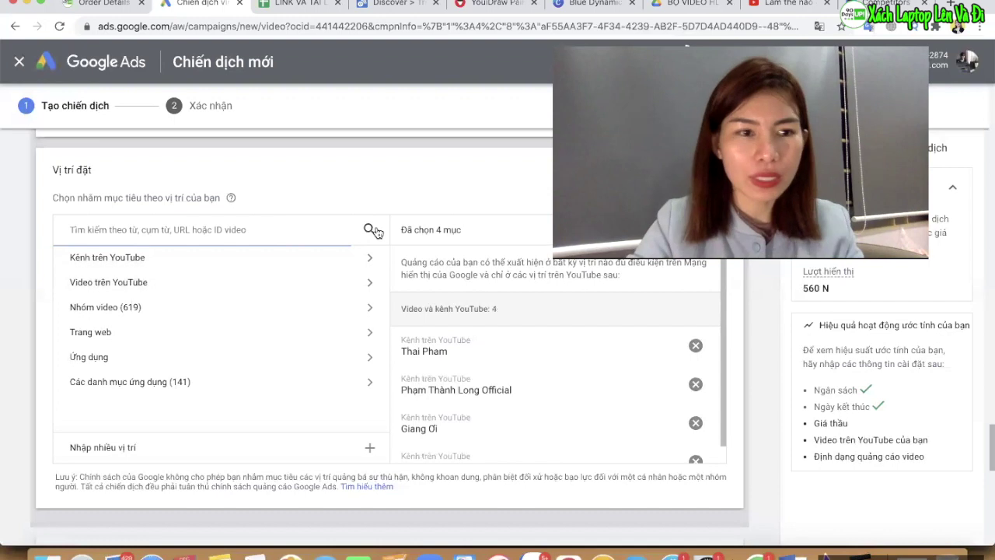
- Search the placements for "lực hút tiền" and add the first five YouTube video results as placements
text(lưc hút tiền)
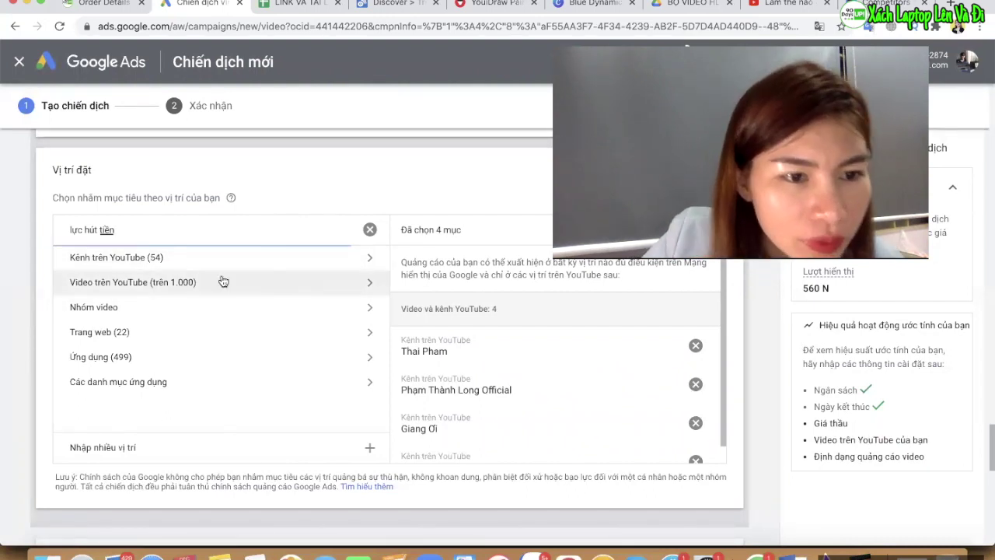
click(223, 281)
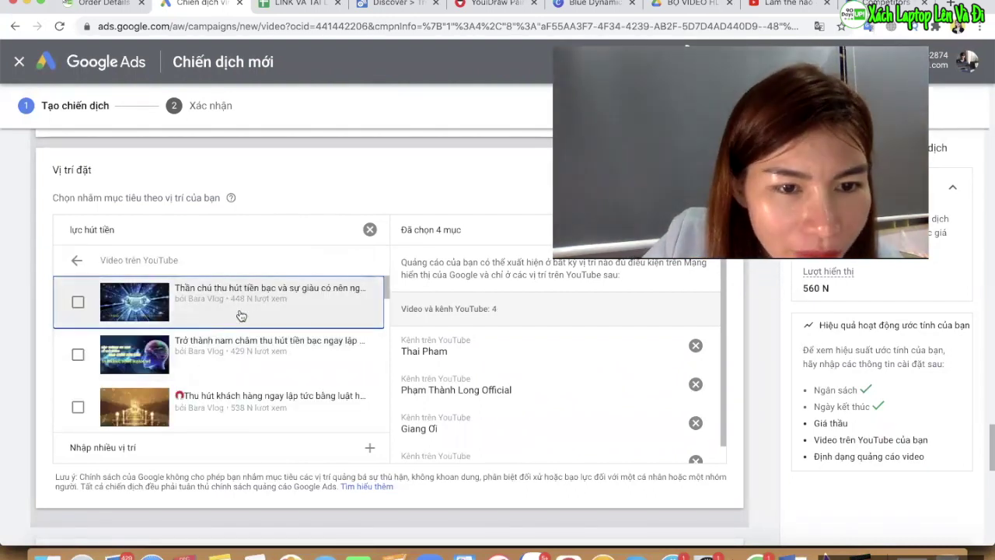
click(77, 303)
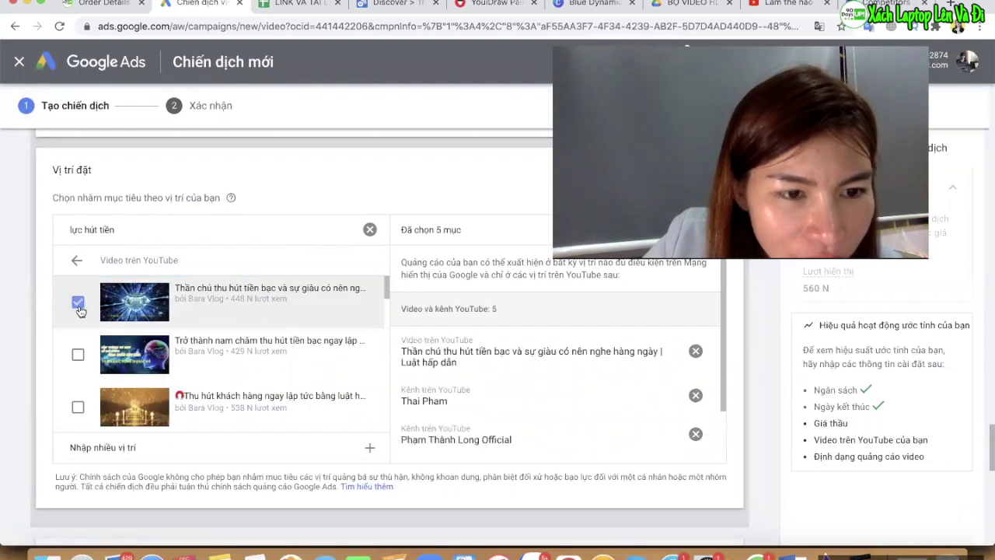
click(78, 357)
scroll(84, 378, down, 1)
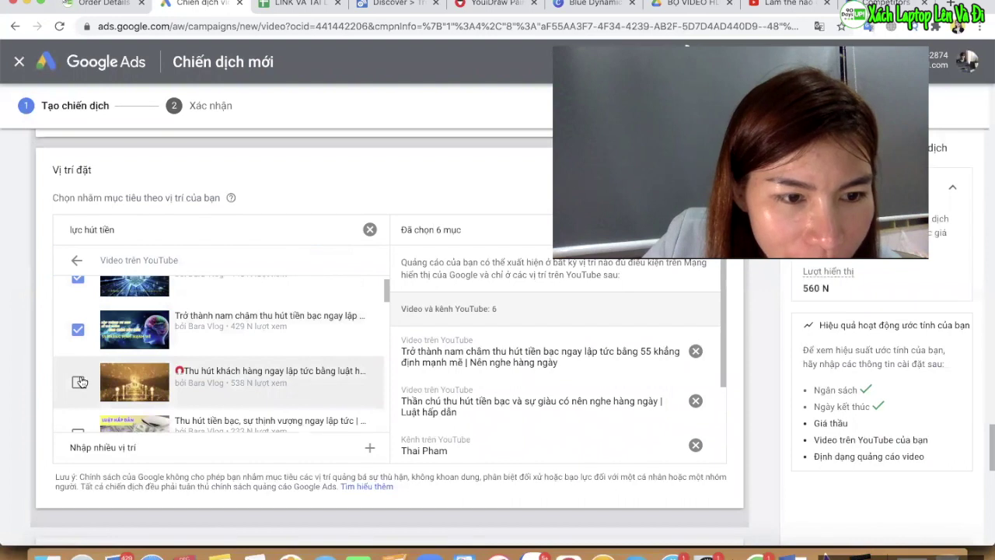
click(79, 381)
scroll(81, 381, down, 2)
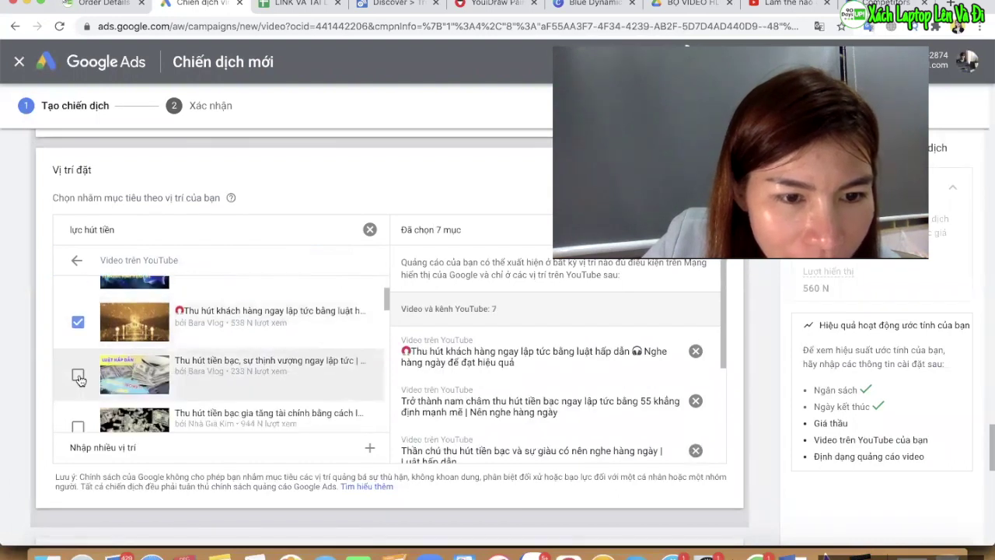
click(79, 377)
scroll(78, 378, down, 2)
click(79, 363)
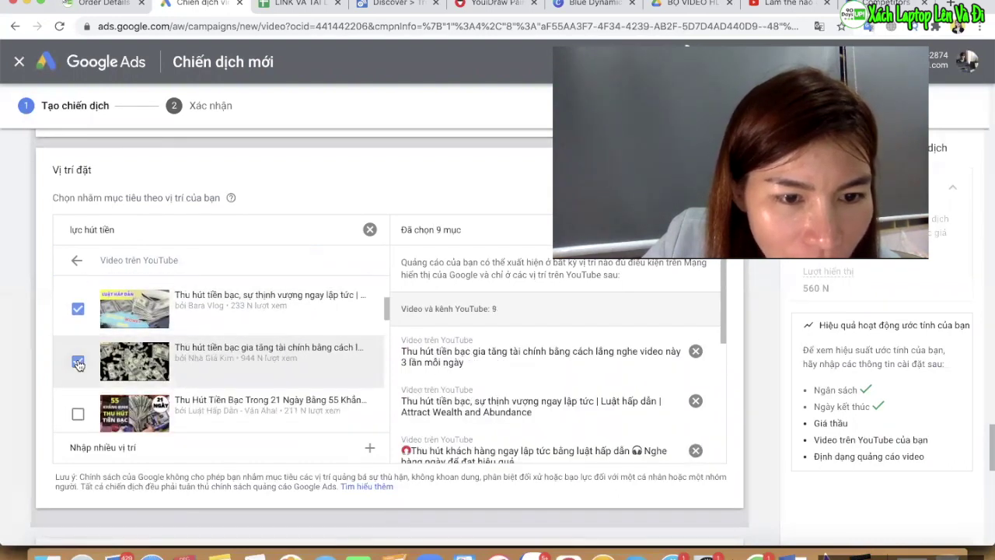
- Add the next five video results, from "Thu Hút Tiền Bạc Trong 21 Ngày" through "7 Bước vận dụng Luật hấp dẫn", and clear the placement search
scroll(88, 383, down, 1)
click(78, 382)
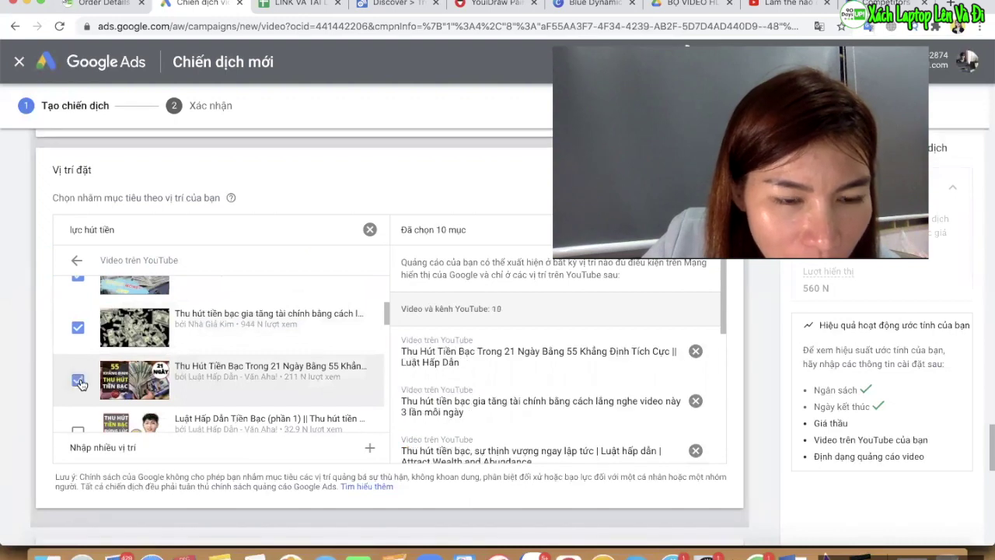
scroll(82, 380, down, 2)
click(78, 369)
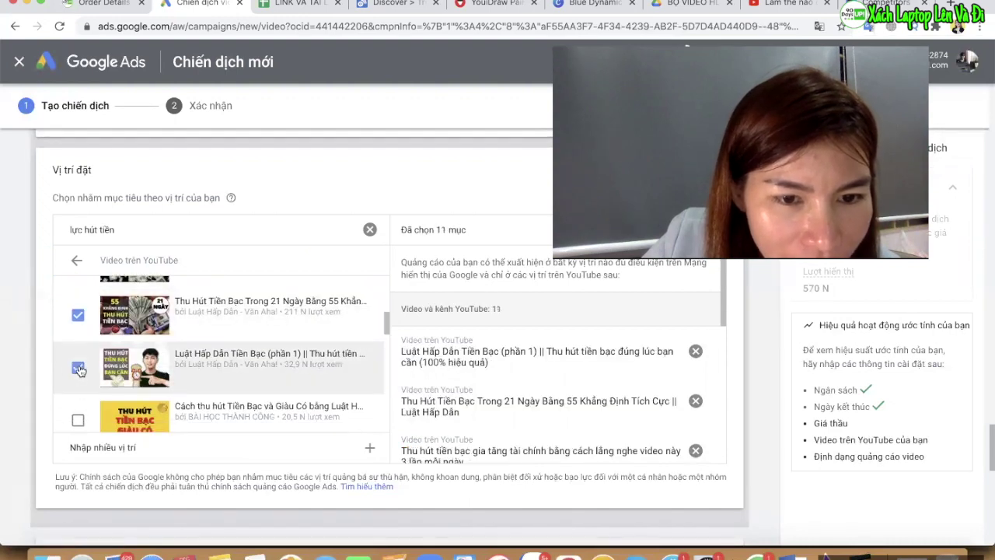
scroll(79, 370, down, 2)
click(78, 366)
scroll(79, 372, down, 2)
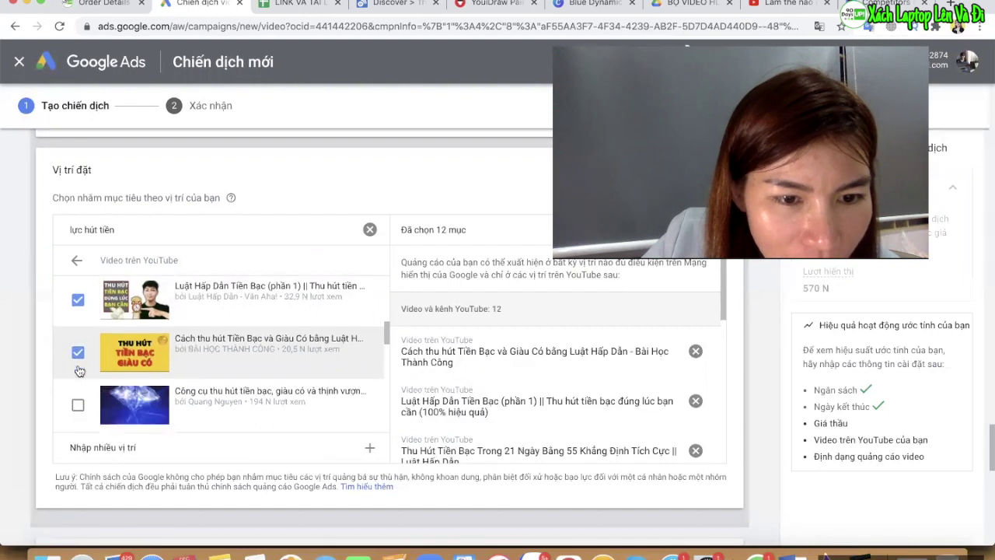
click(78, 373)
scroll(79, 376, down, 2)
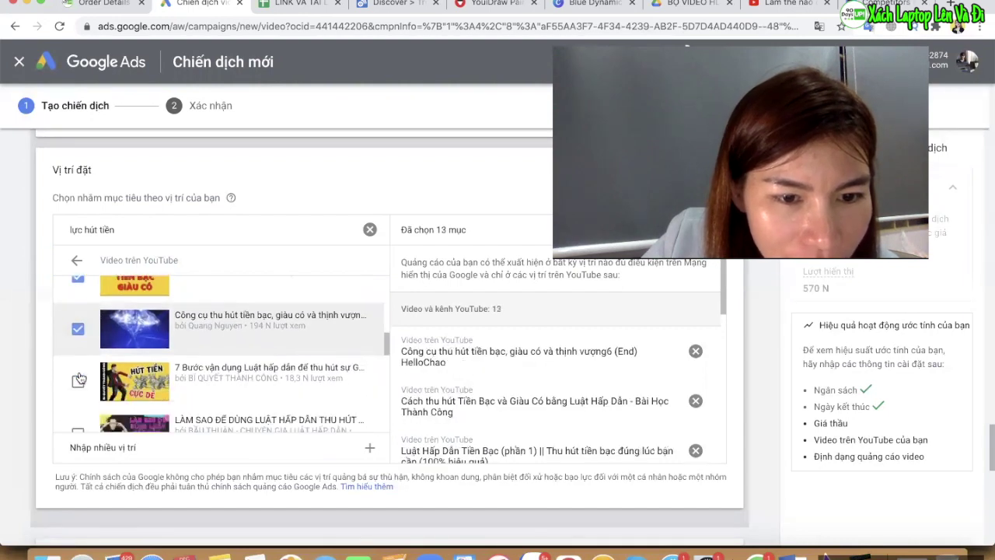
click(79, 369)
scroll(79, 371, down, 1)
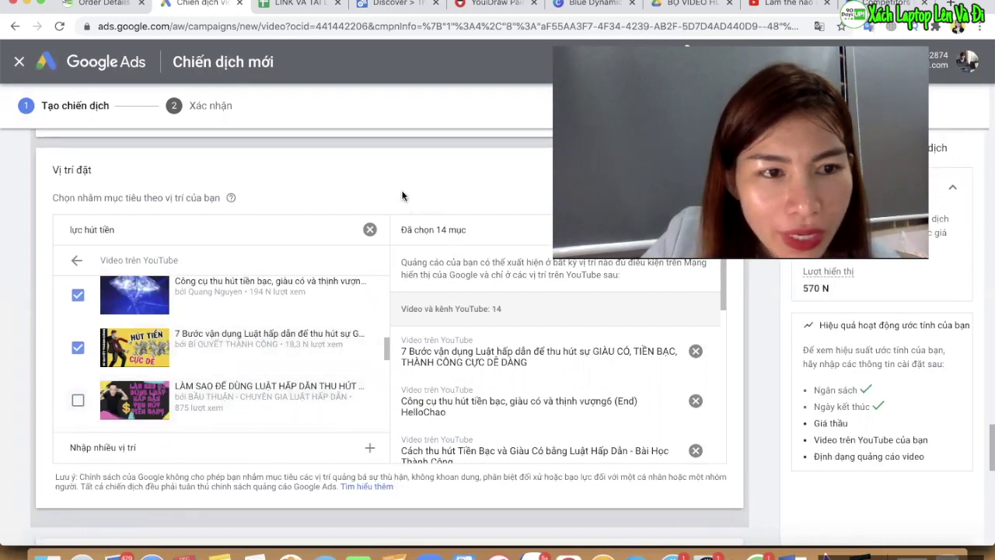
scroll(401, 190, down, 2)
click(370, 165)
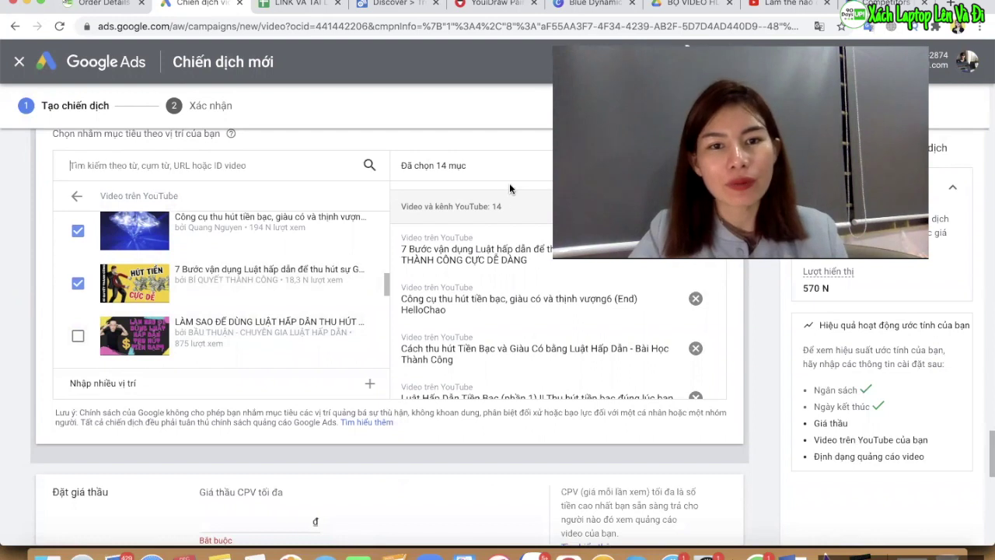
scroll(448, 186, up, 3)
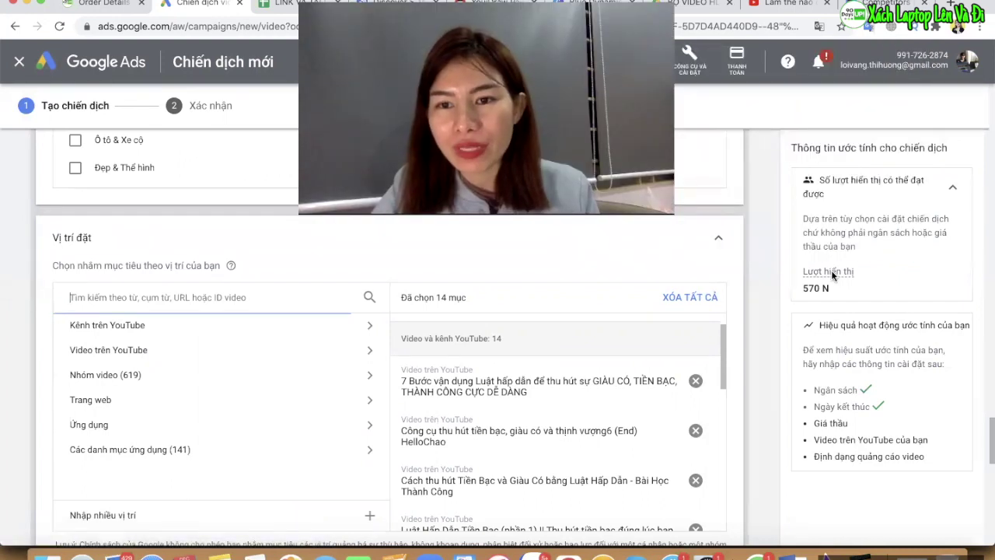
- Set the total campaign budget to 600.000 ₫
scroll(825, 326, up, 2)
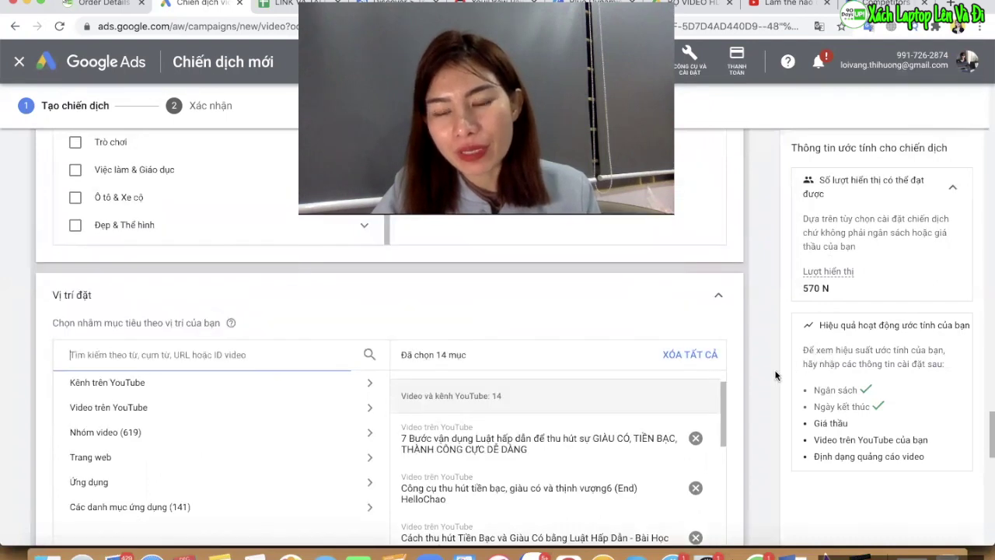
scroll(661, 413, down, 1)
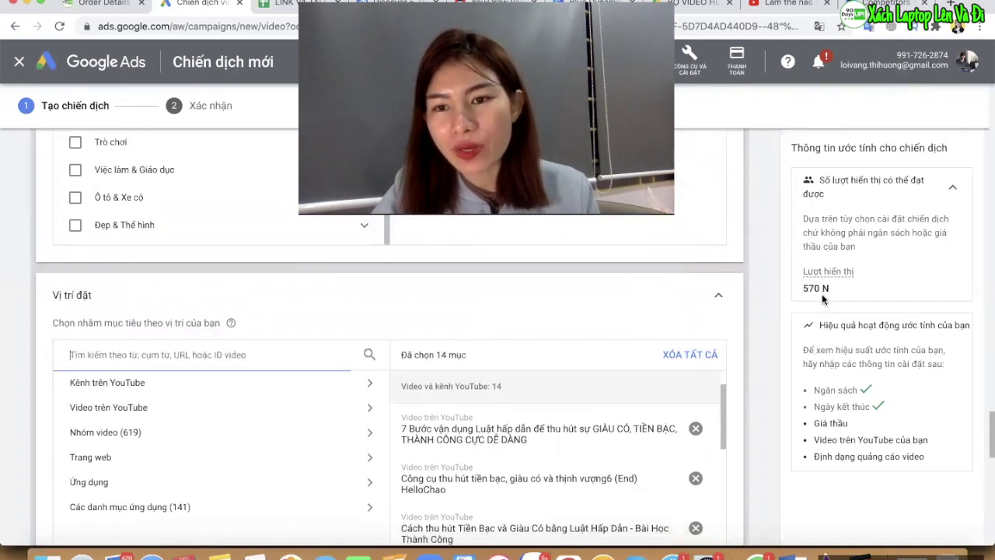
scroll(786, 332, up, 3)
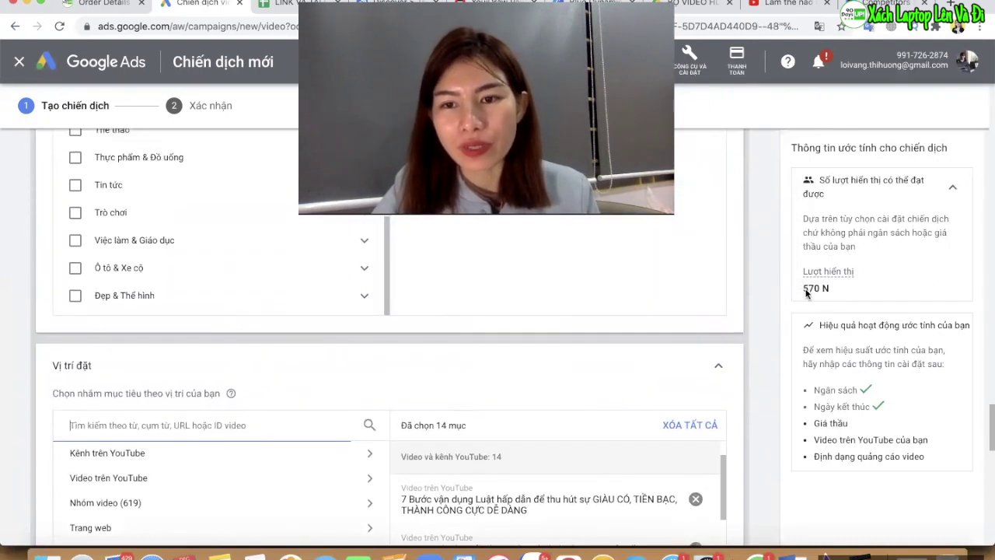
scroll(684, 362, up, 15)
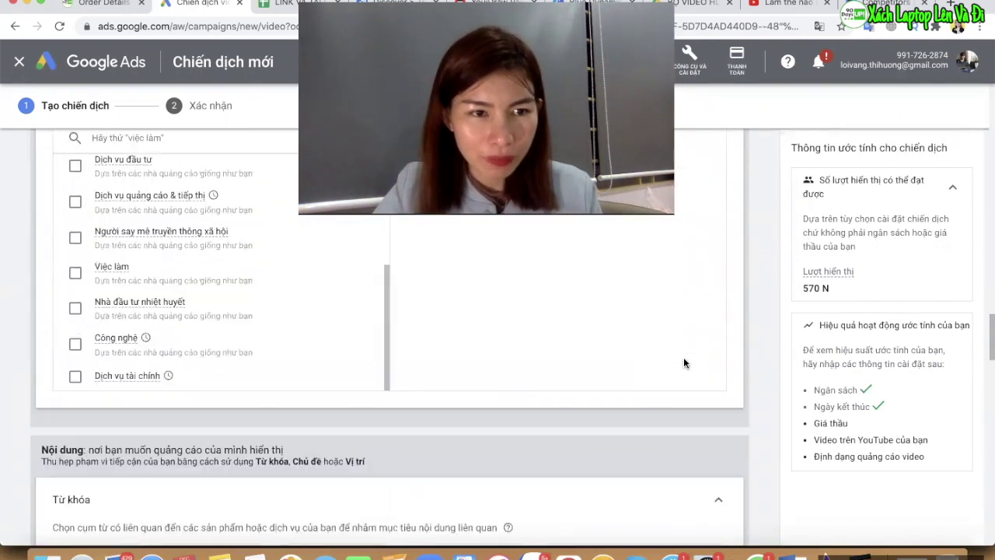
scroll(684, 361, up, 15)
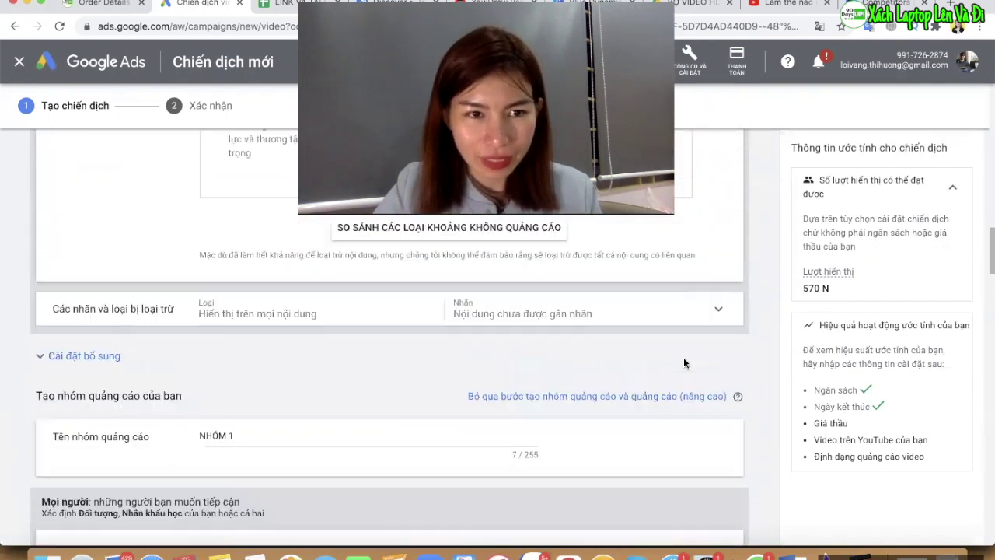
scroll(684, 363, up, 10)
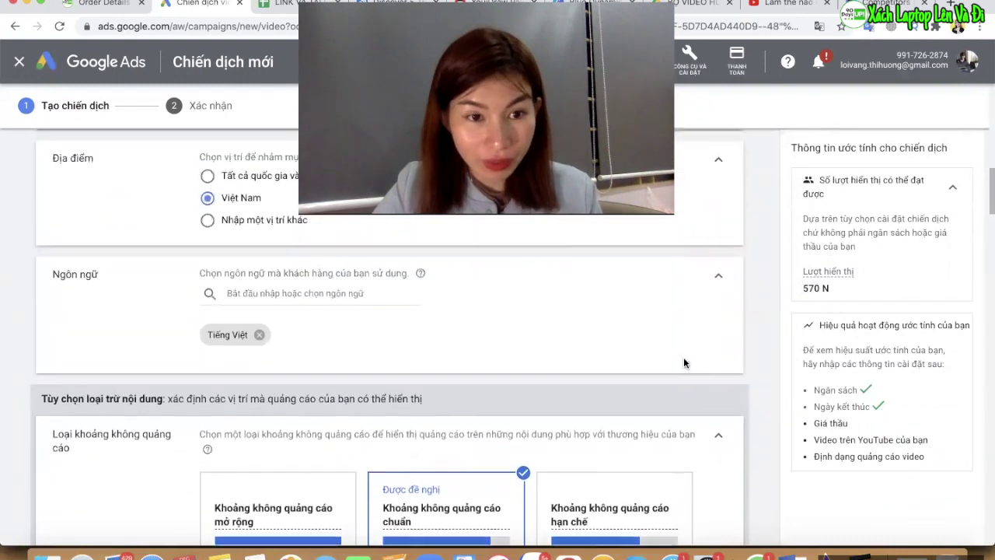
scroll(685, 363, up, 10)
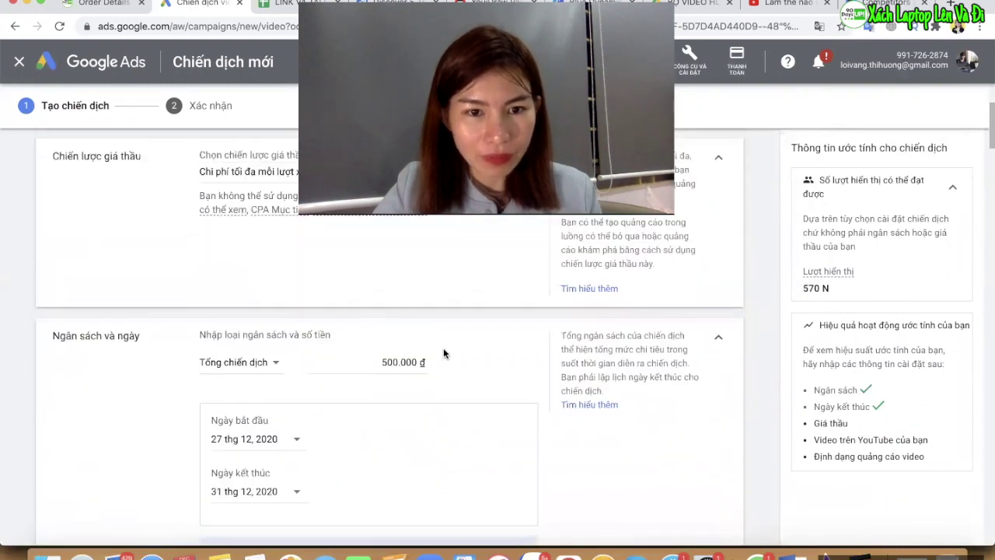
double_click(386, 361)
key(BackSpace)
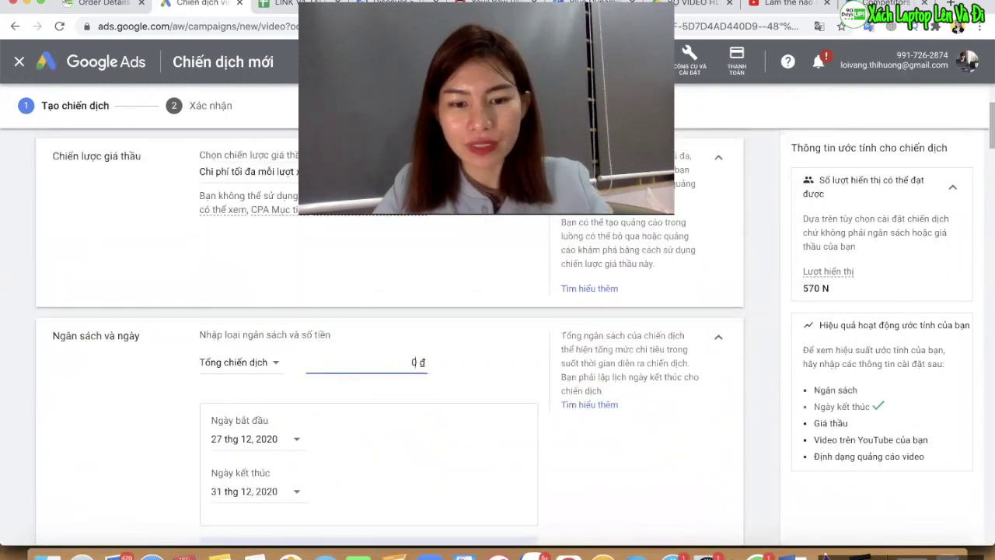
text(600.000)
click(489, 362)
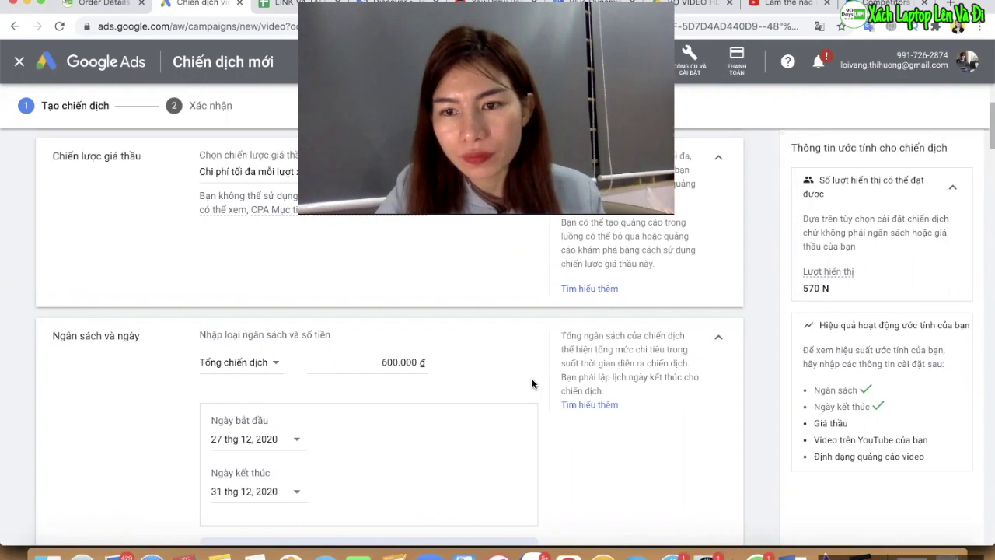
- Review the campaign's budget dates, content exclusions, demographic targeting and list of selected YouTube placements
scroll(589, 318, down, 3)
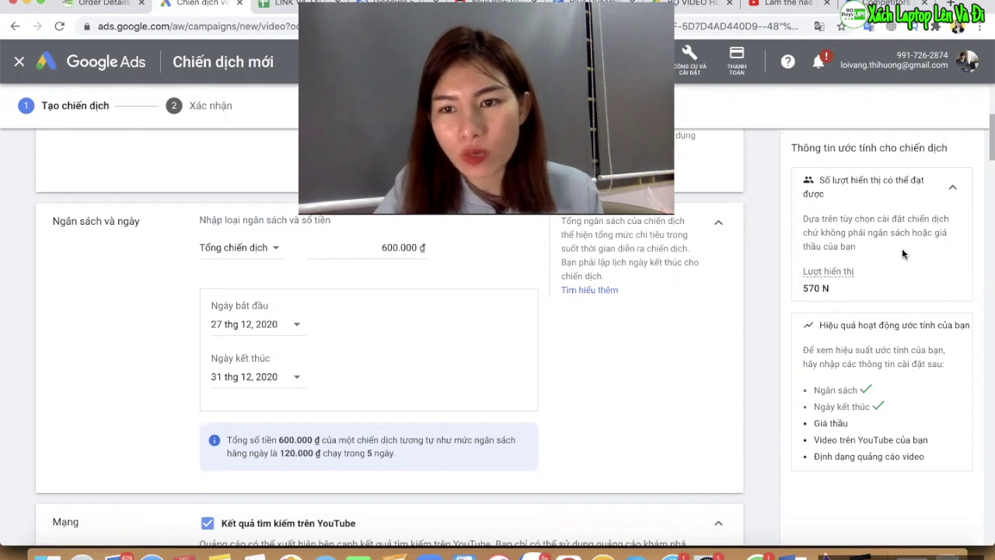
scroll(685, 376, down, 15)
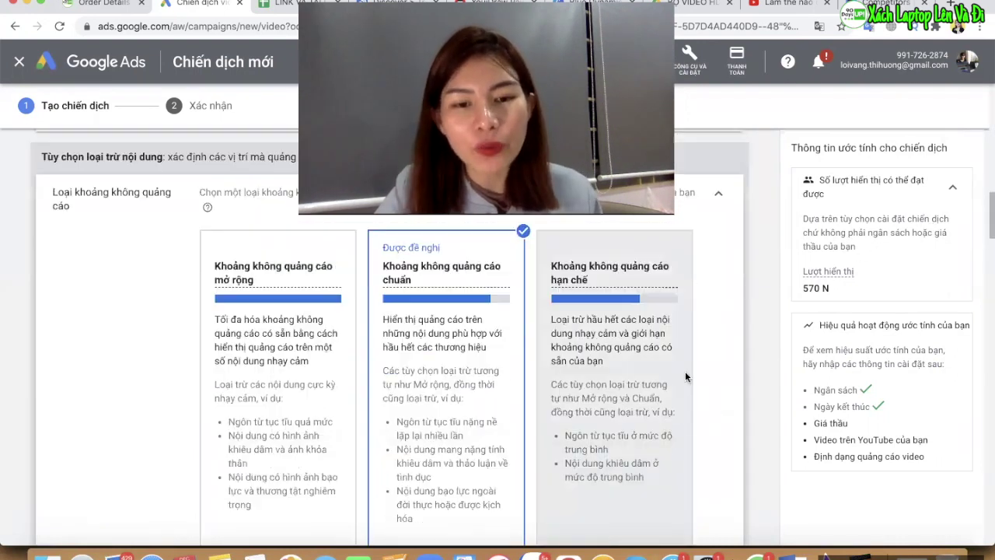
scroll(685, 373, down, 12)
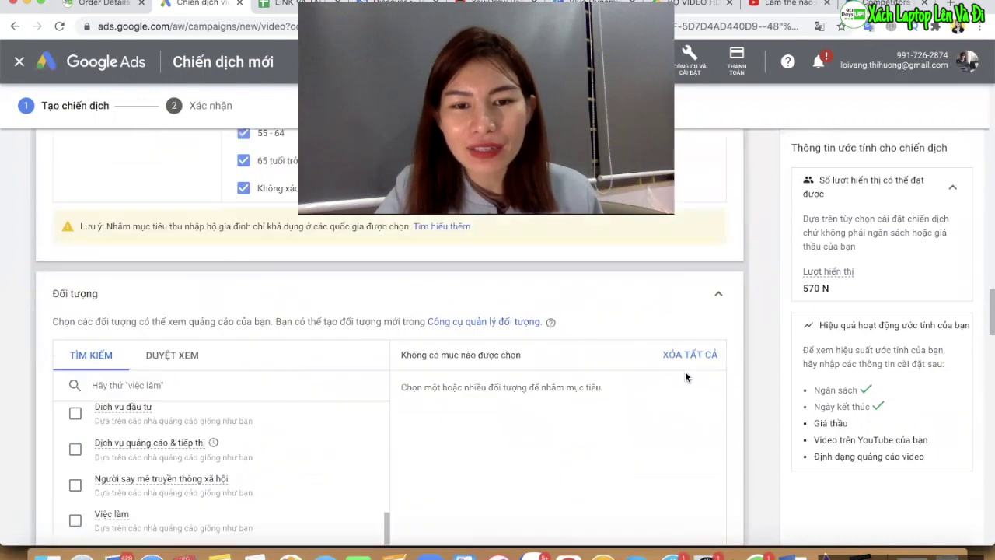
scroll(685, 377, up, 4)
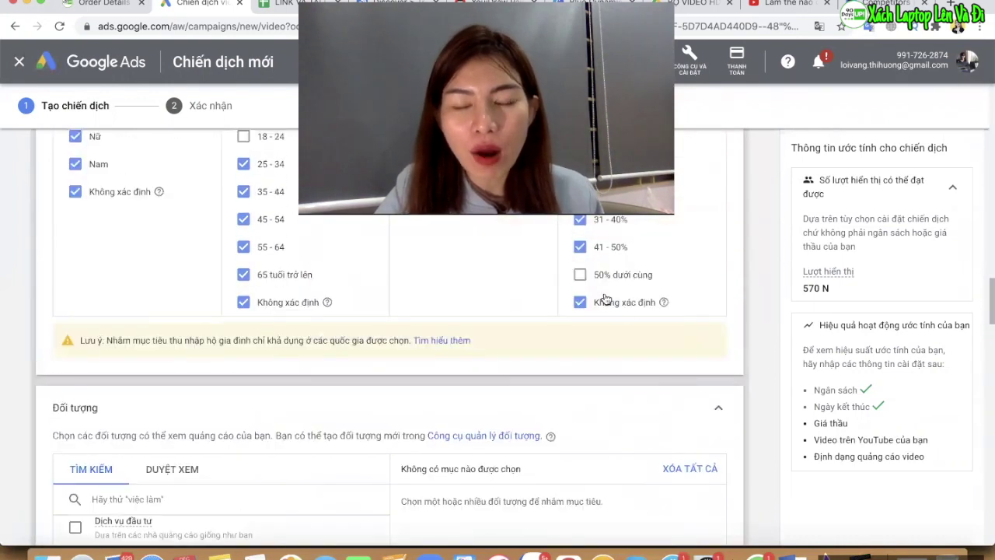
scroll(249, 182, up, 1)
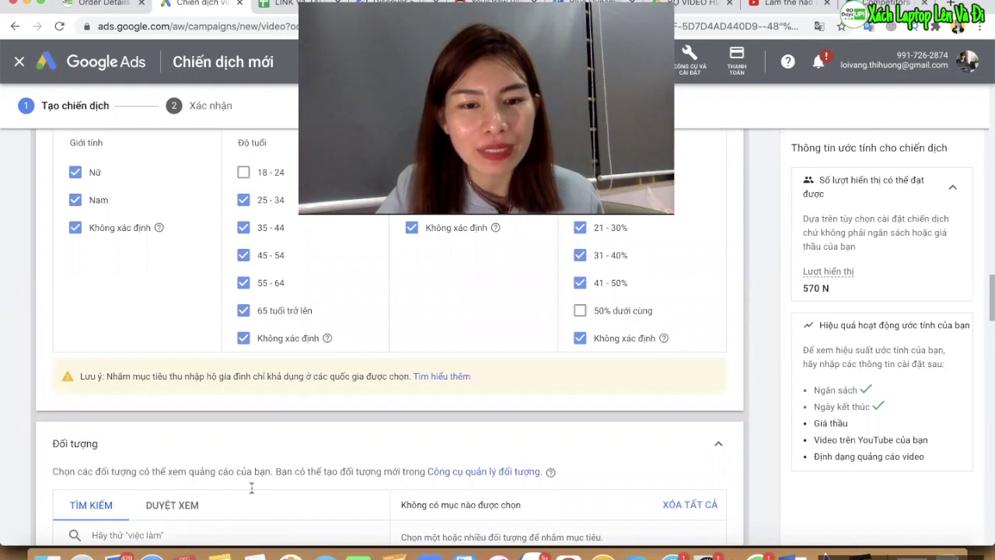
scroll(251, 490, down, 10)
scroll(251, 492, down, 5)
scroll(529, 387, up, 2)
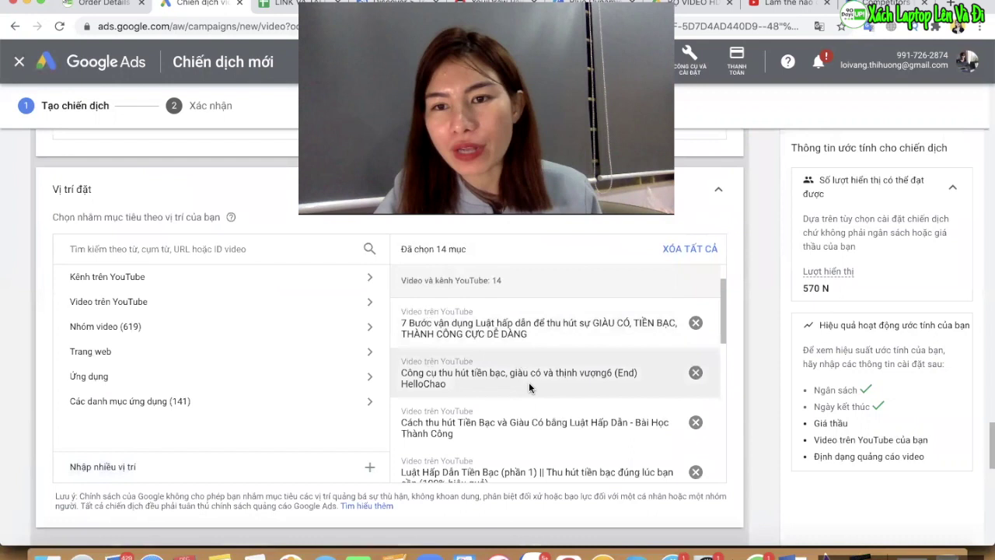
scroll(529, 388, down, 5)
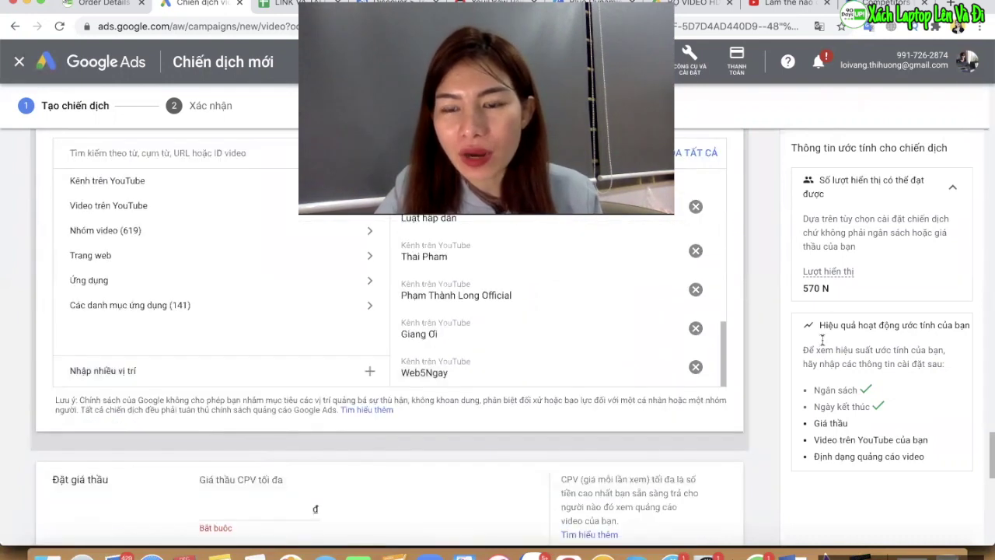
- Set the ad group's maximum CPV bid to 500 ₫
scroll(760, 386, down, 3)
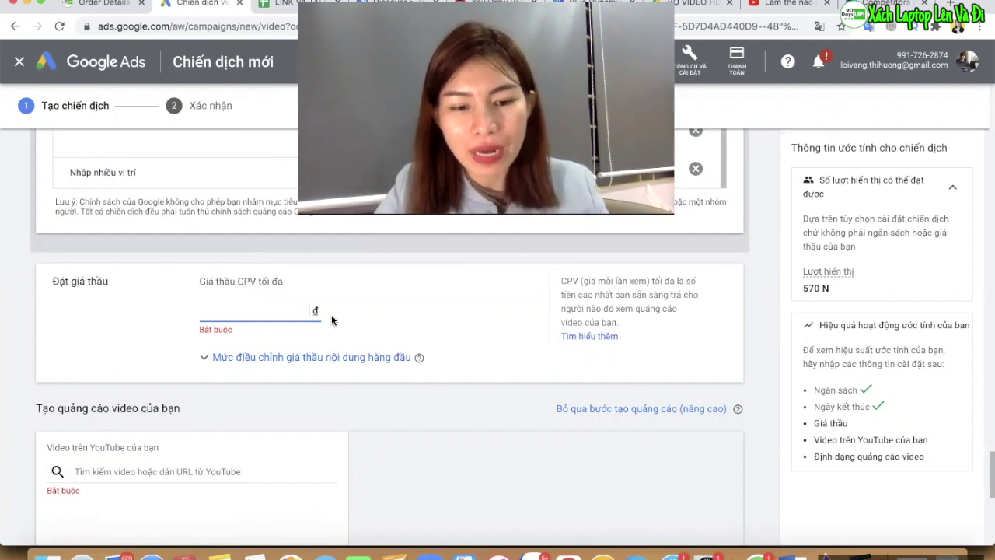
text(500)
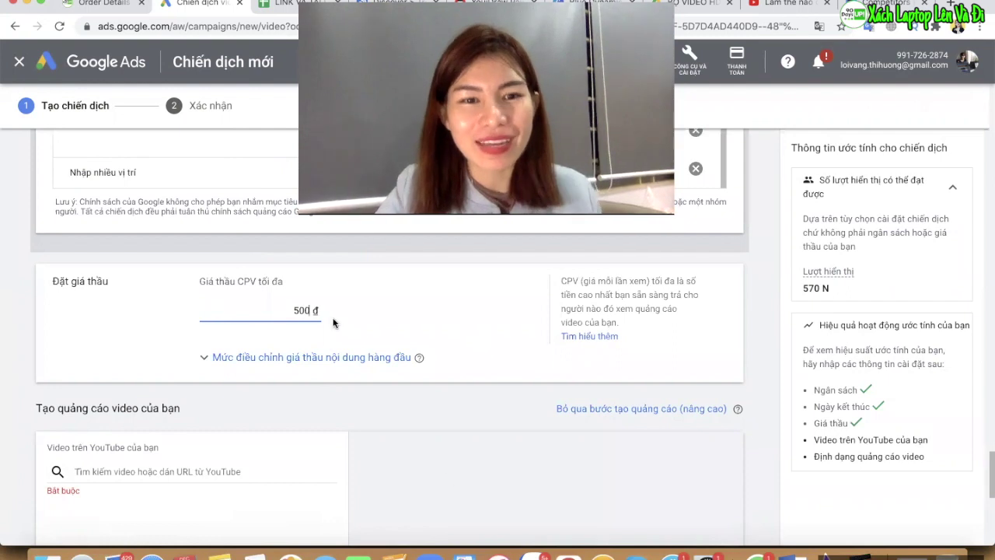
click(382, 427)
- Copy the share link of the YouTube video "Làm thế nào để LỰC HÚT TIỀN mạnh nhất có thể?" and use it as the campaign's ad video
scroll(233, 420, down, 2)
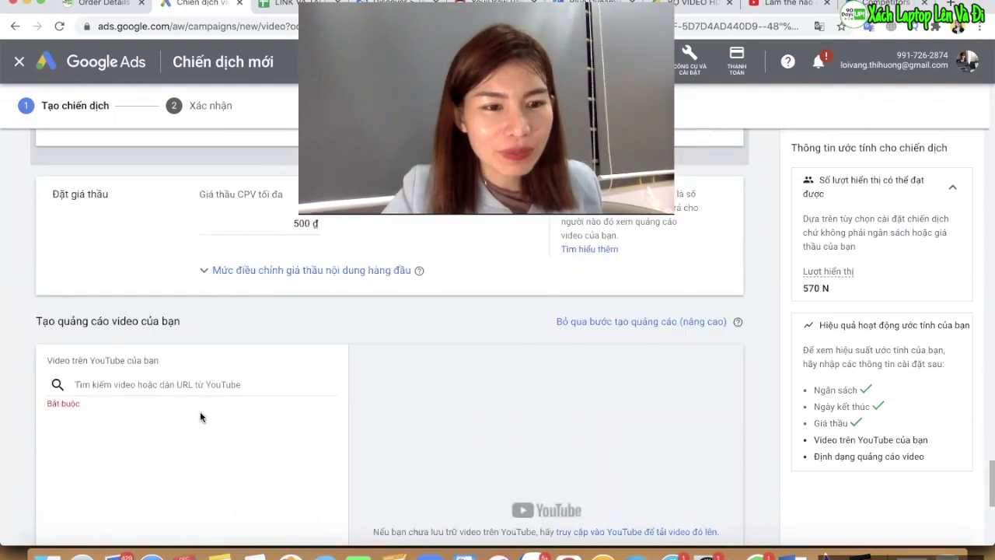
click(787, 4)
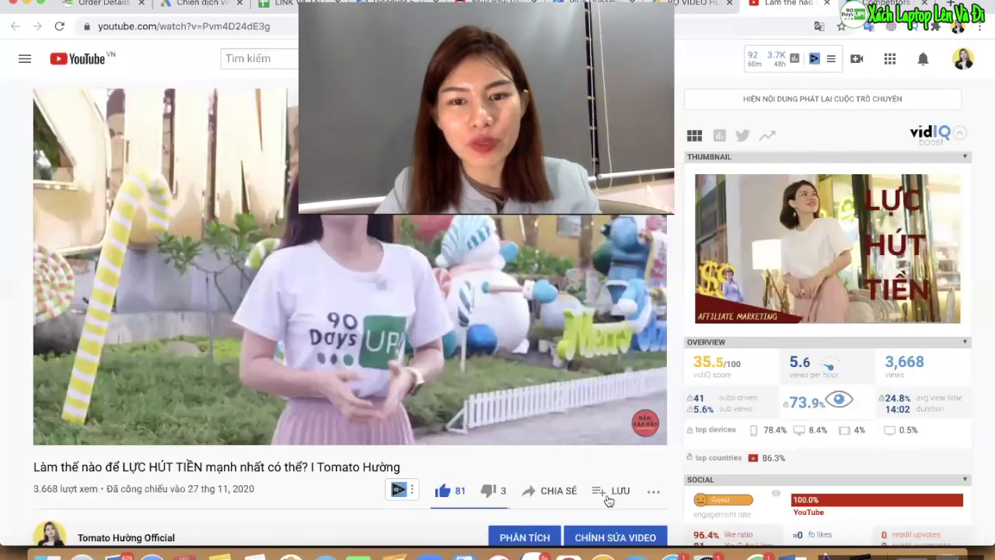
click(557, 490)
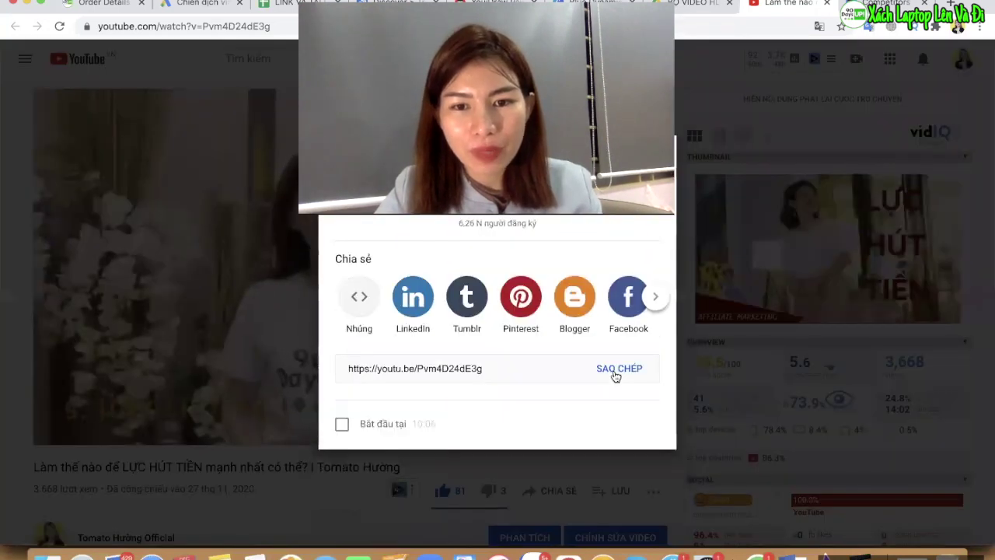
click(620, 367)
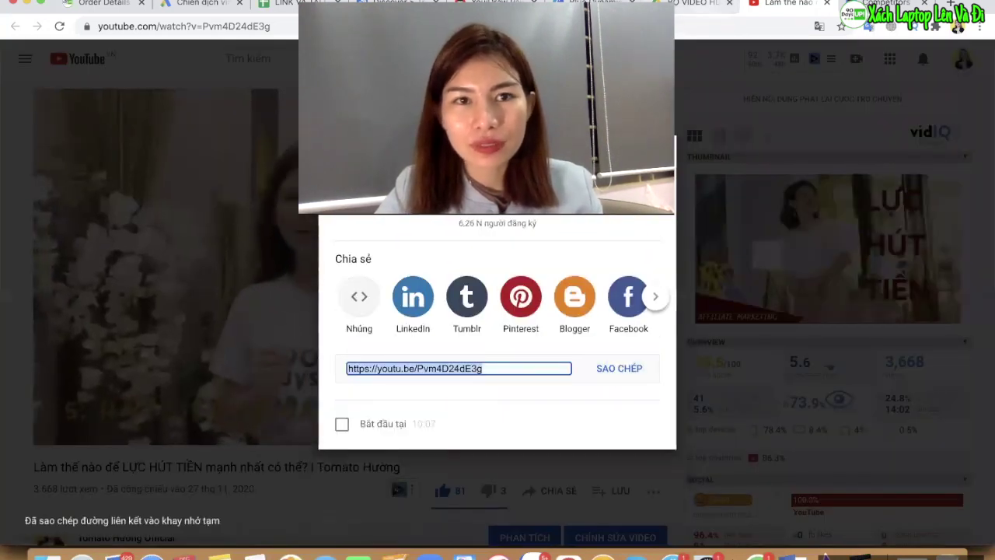
click(222, 7)
click(186, 384)
key(ctrl+v)
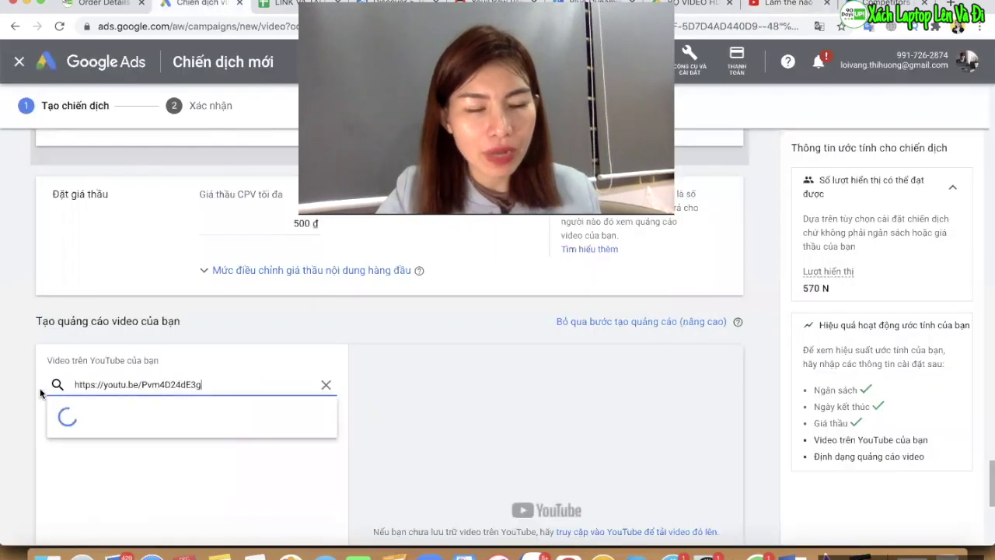
- Compare the previews and estimates of the skippable in-stream and video discovery ad formats, and select video discovery
scroll(136, 364, down, 3)
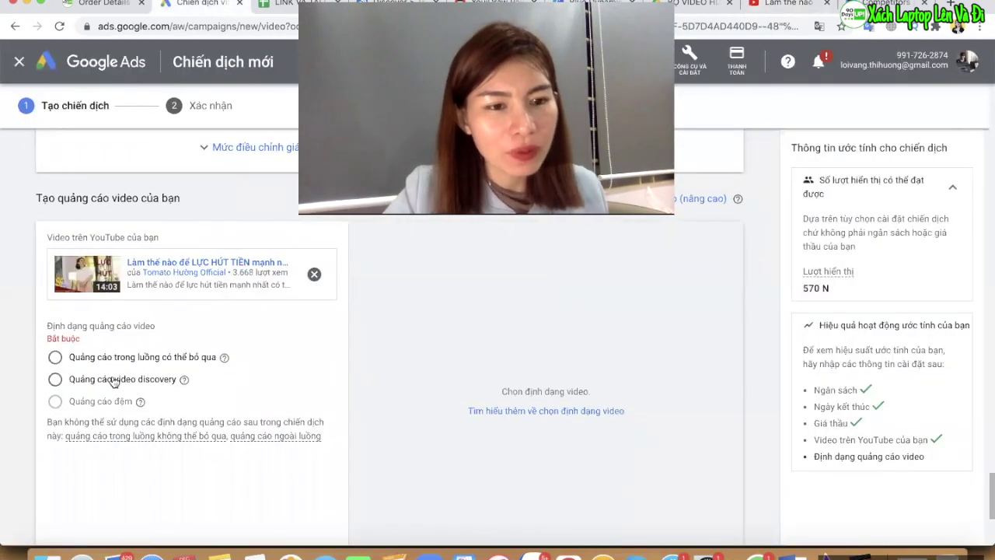
click(114, 381)
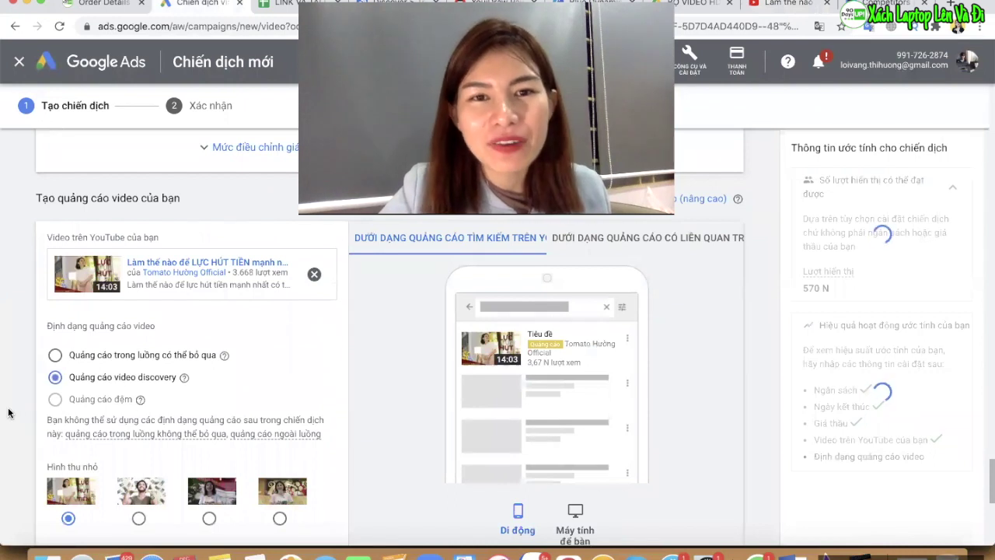
scroll(19, 435, down, 1)
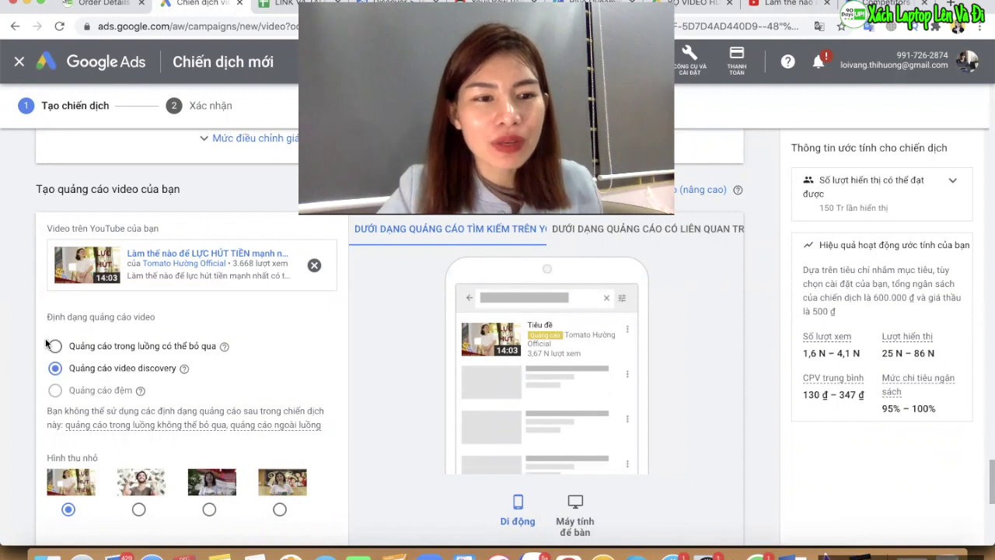
click(113, 349)
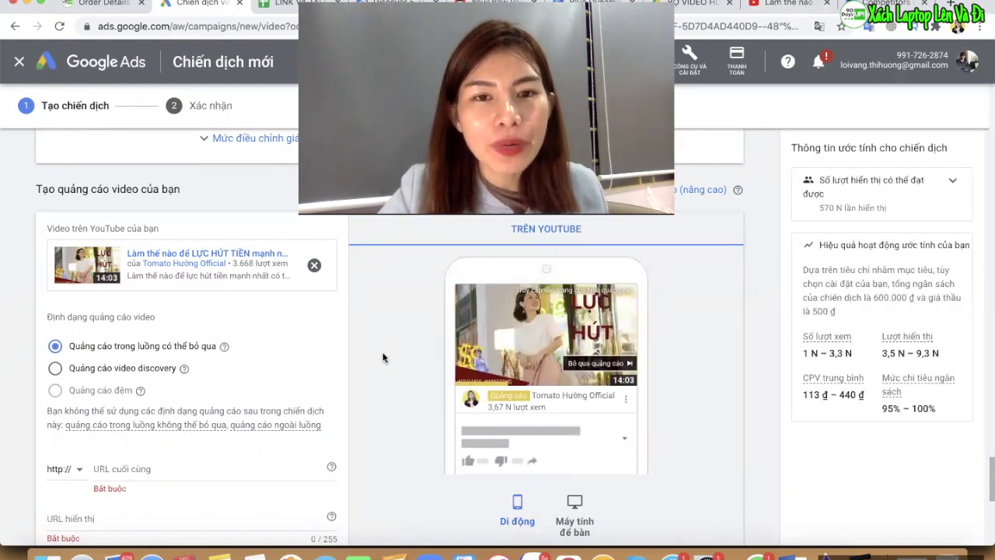
scroll(384, 357, down, 1)
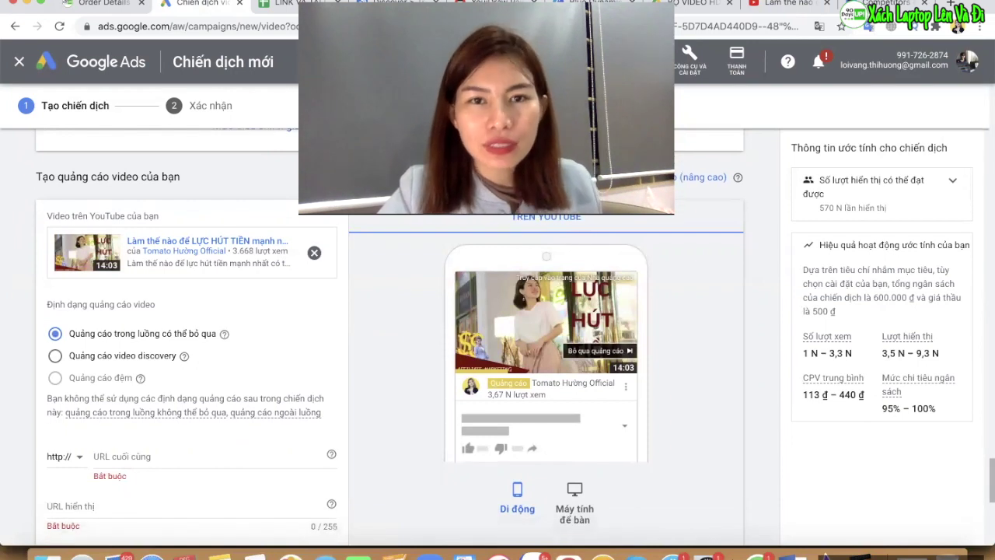
click(150, 360)
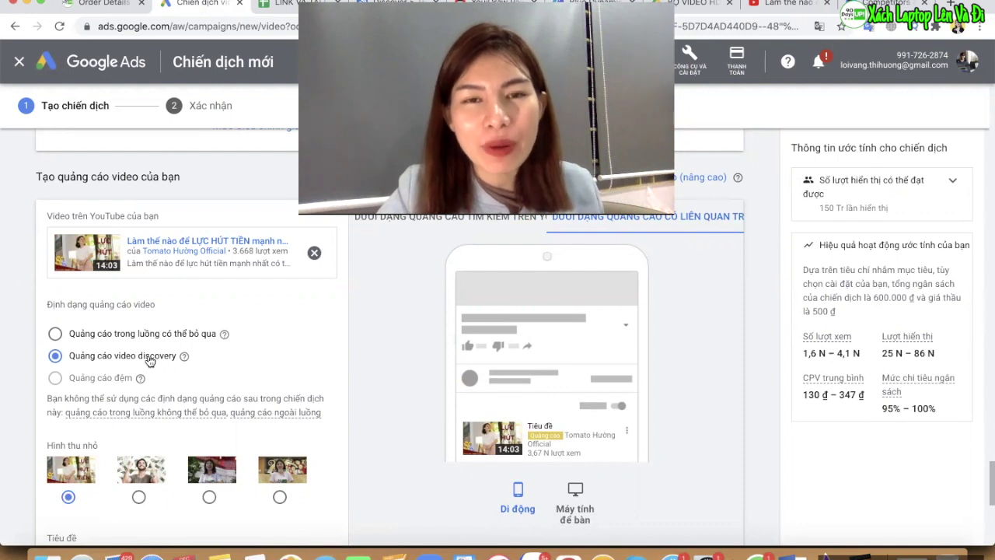
click(143, 339)
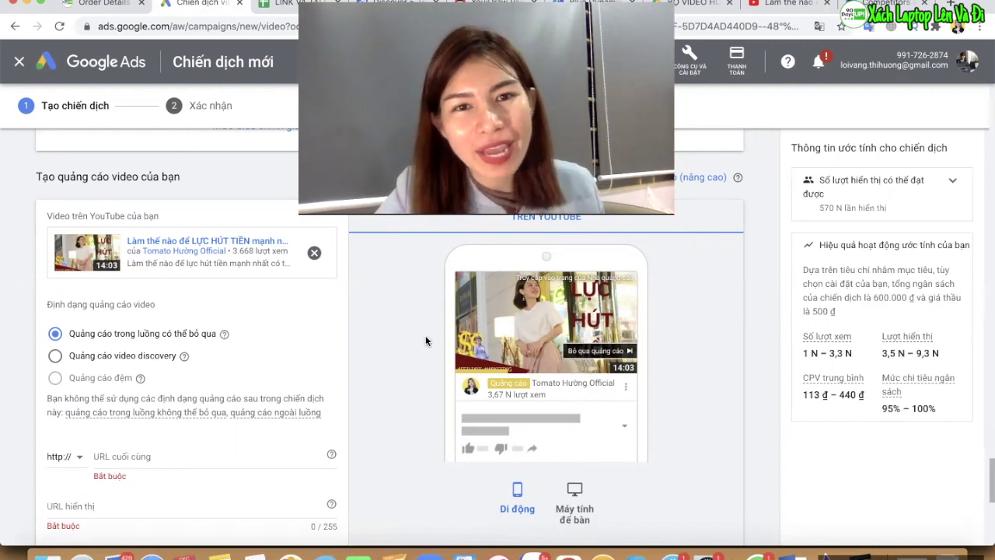
scroll(410, 332, down, 1)
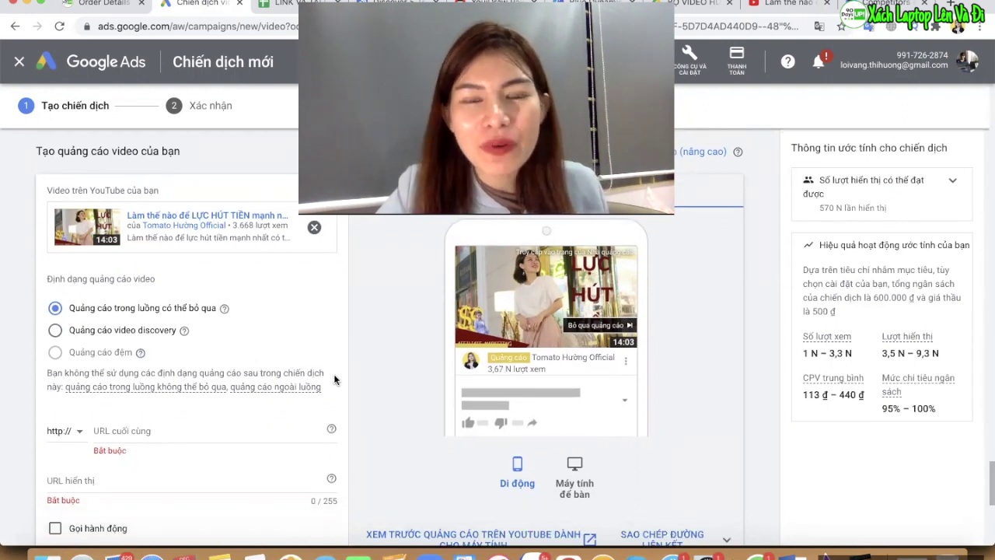
click(138, 333)
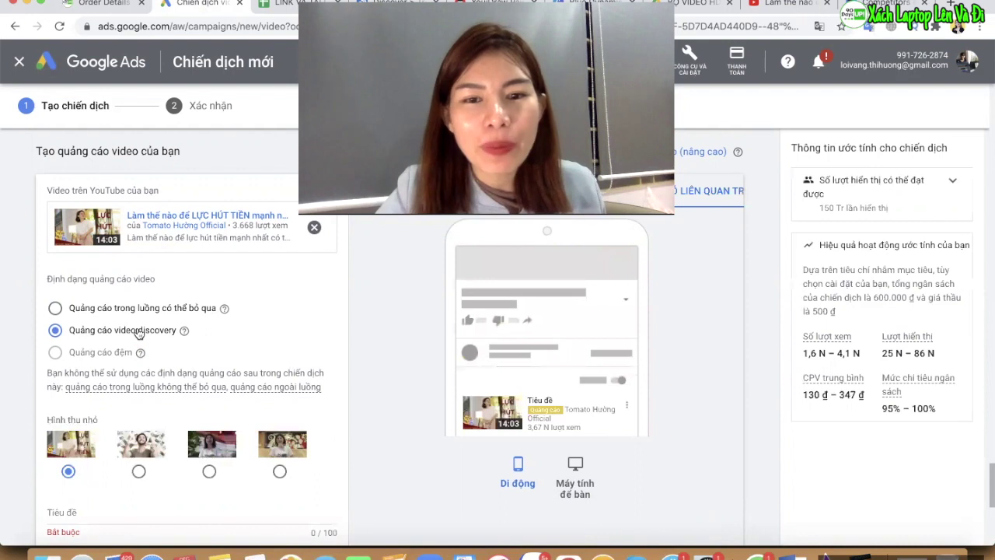